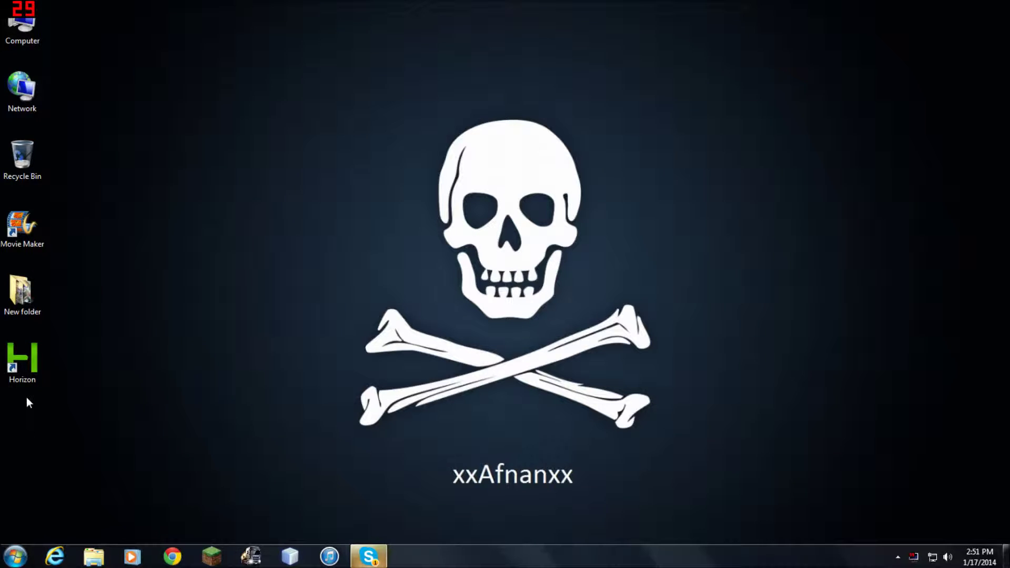
pyautogui.click(23, 374)
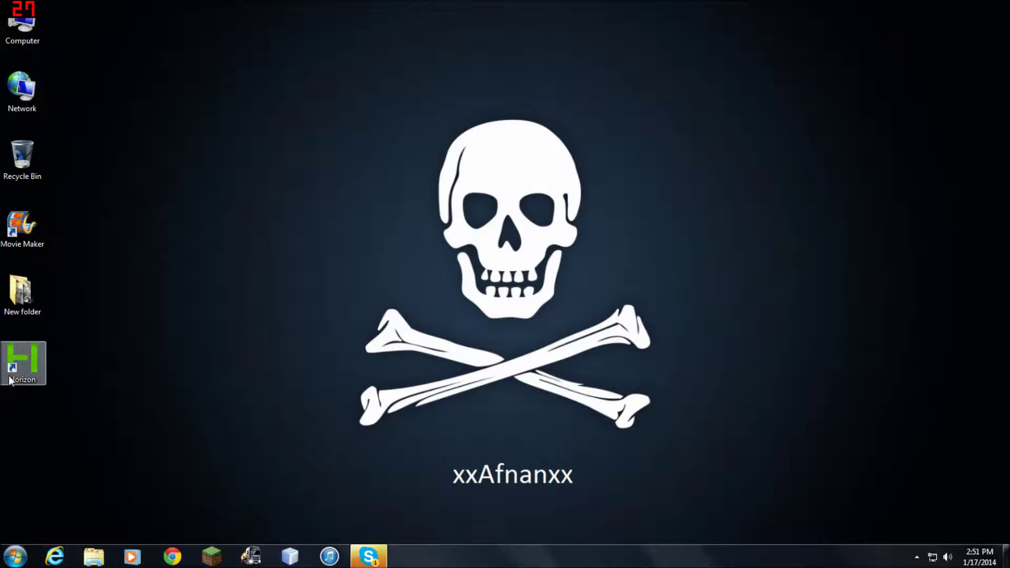
pyautogui.click(48, 357)
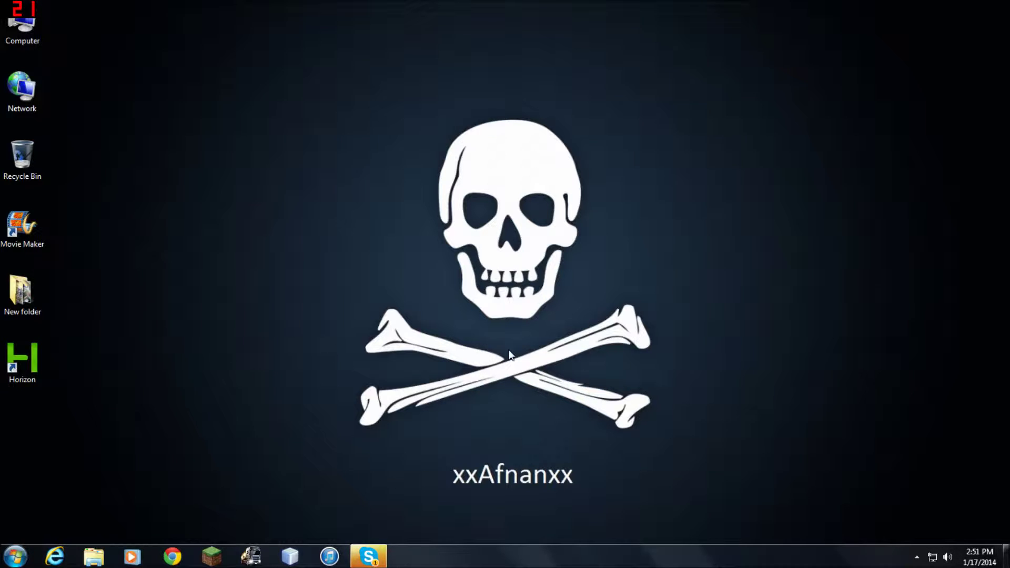
pyautogui.click(916, 556)
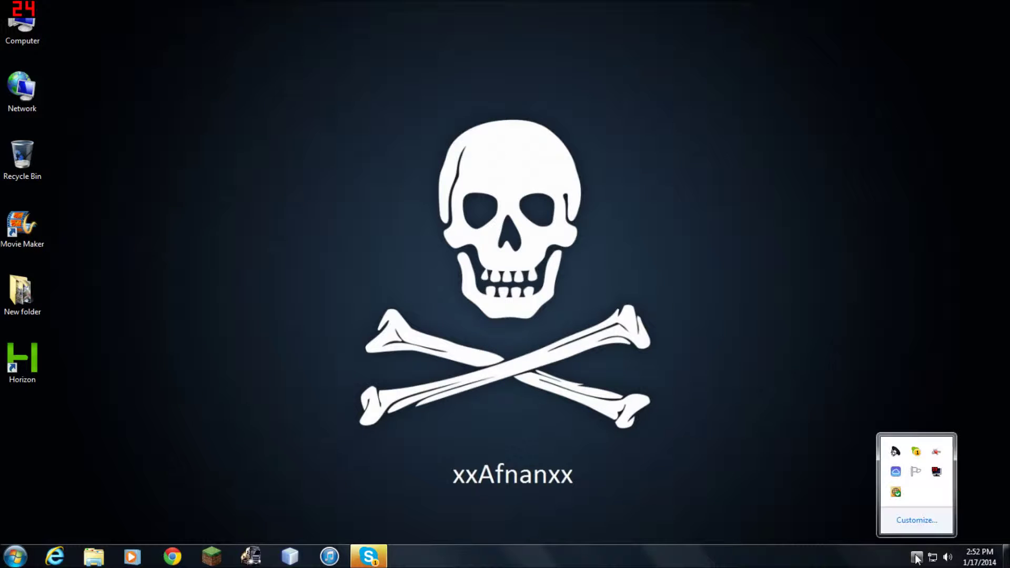
pyautogui.click(15, 557)
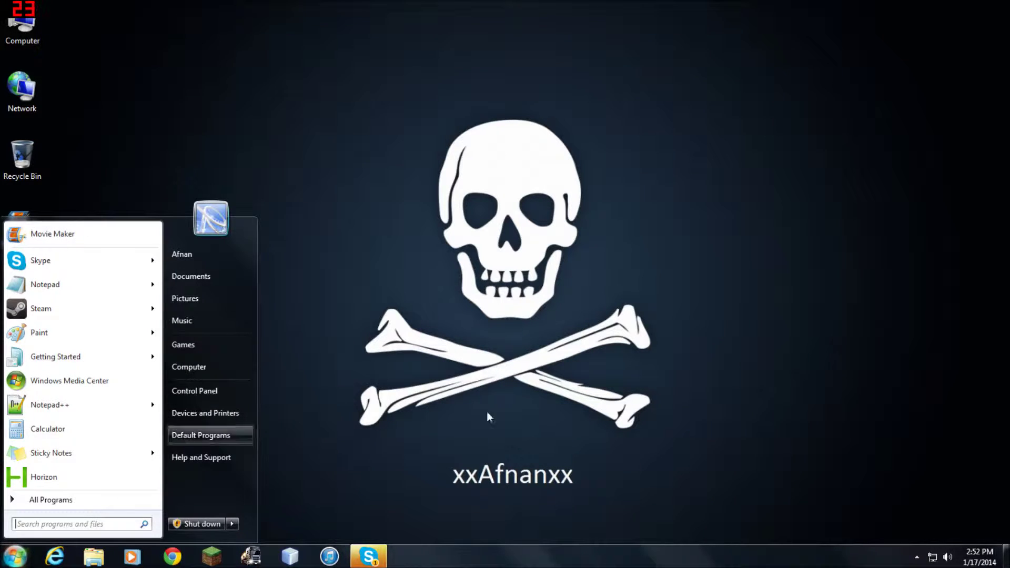
pyautogui.click(264, 401)
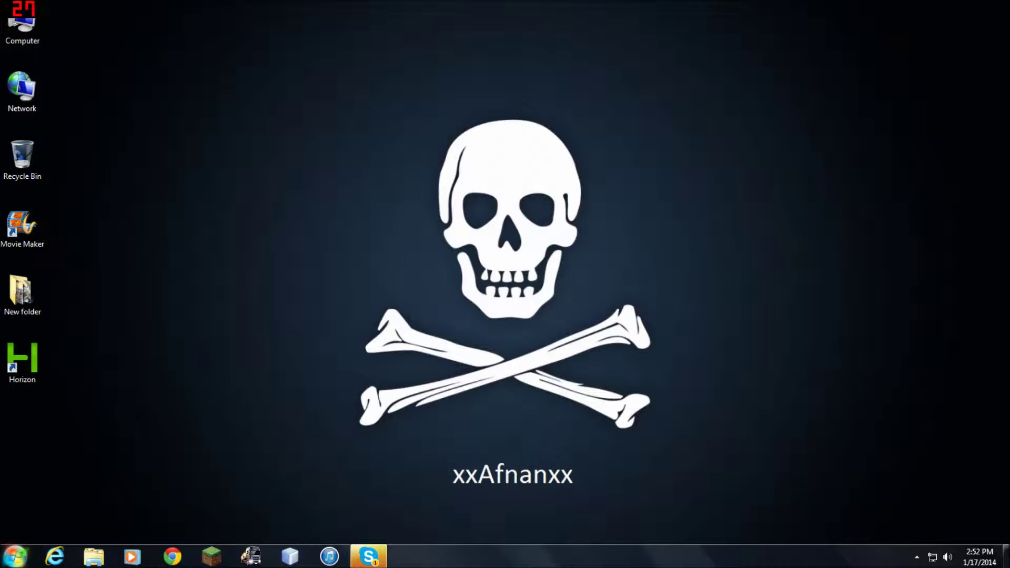
# Open the computer's system properties, launch Device Manager from there, and close the System window.
pyautogui.click(15, 557)
pyautogui.rightClick(209, 370)
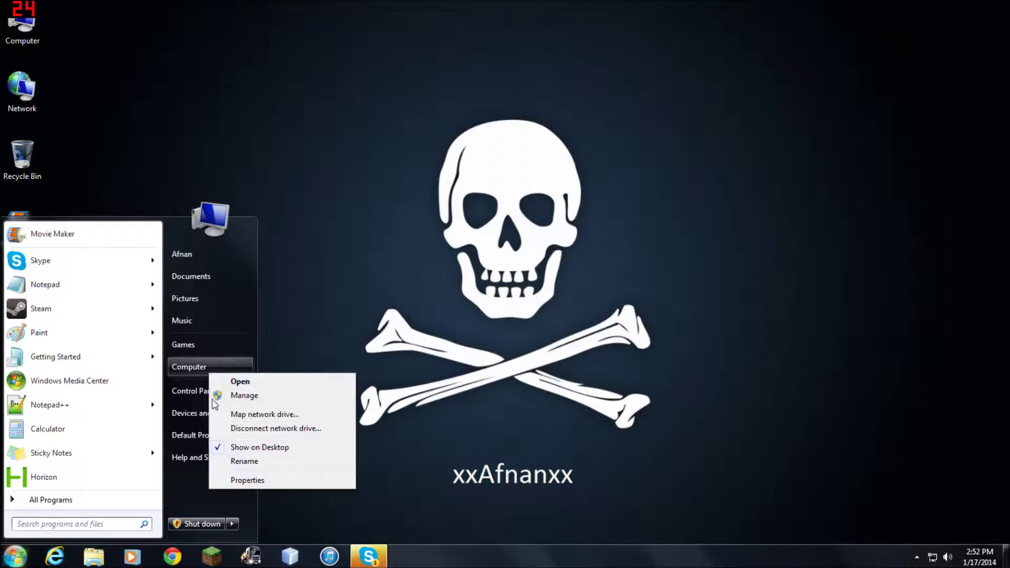
pyautogui.click(263, 482)
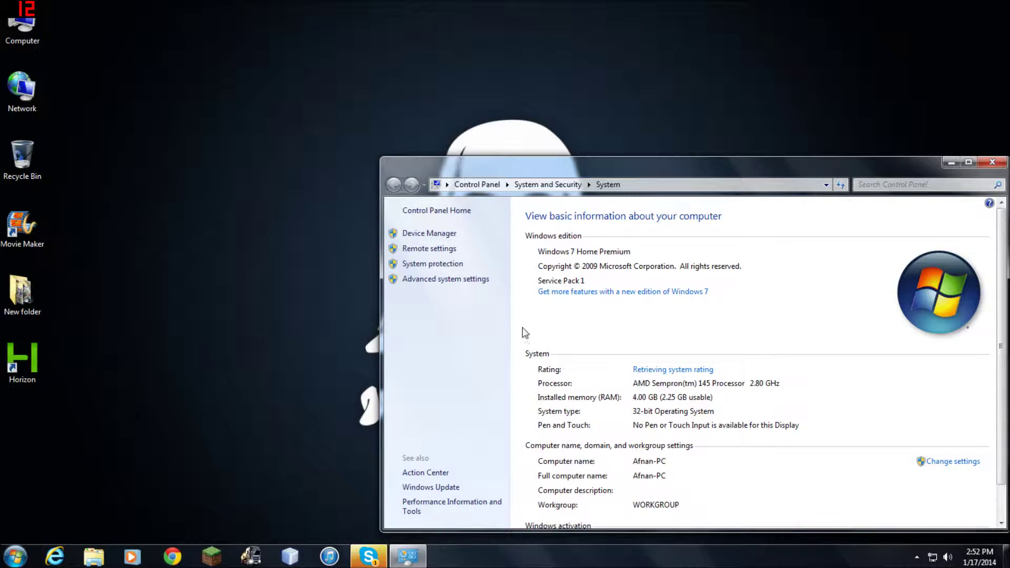
pyautogui.click(442, 234)
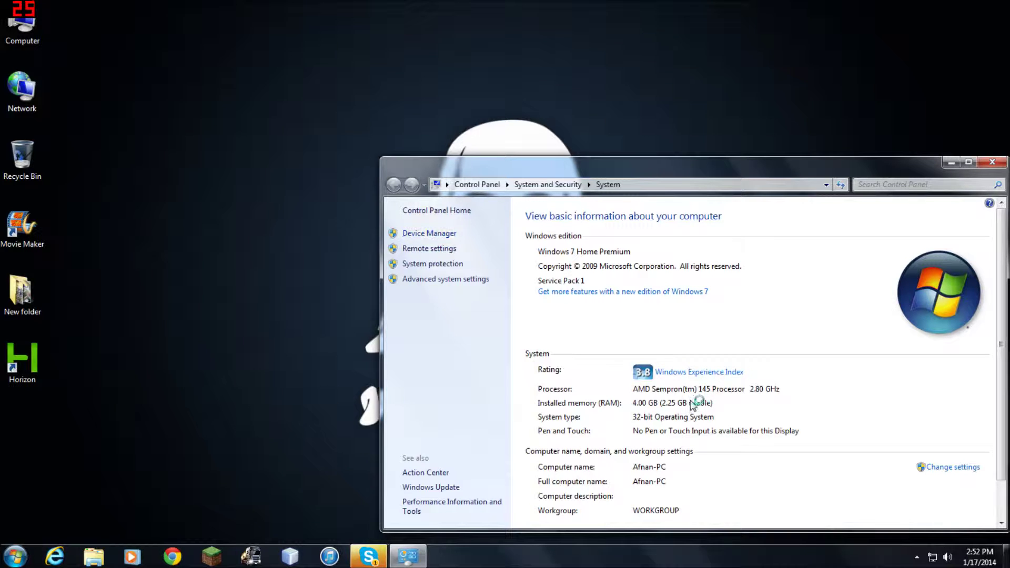
pyautogui.click(992, 162)
pyautogui.click(381, 565)
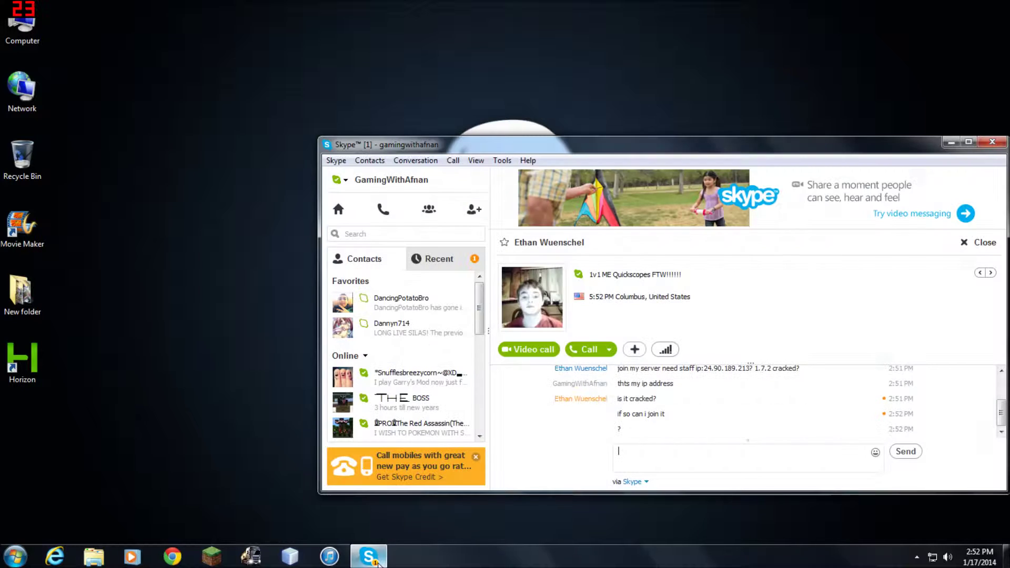
pyautogui.click(380, 564)
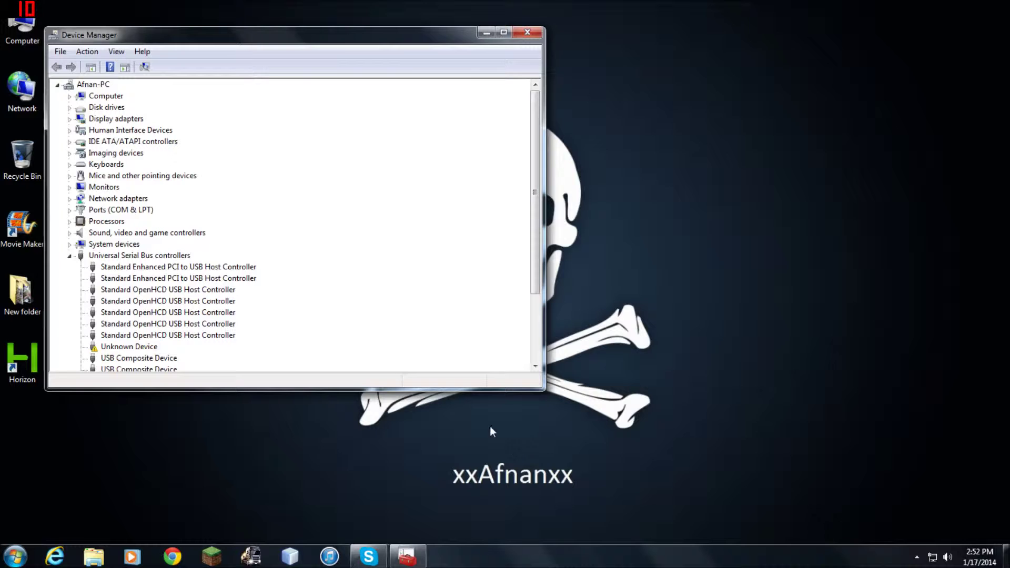
# Scan for hardware changes, check the FUJITSU MHW2020BH ATA Device among the disk drives, and close Device Manager.
pyautogui.click(69, 257)
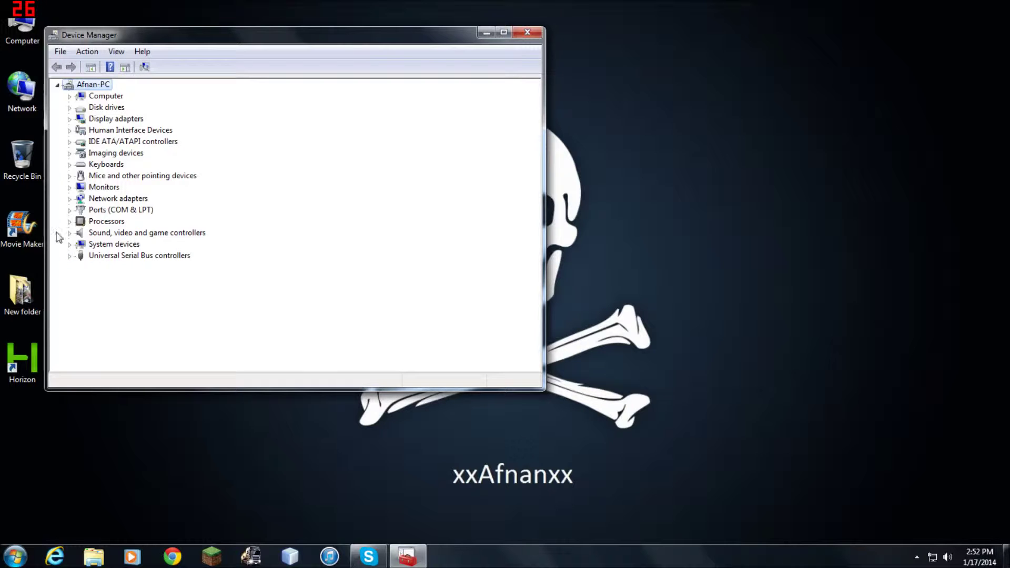
pyautogui.click(144, 67)
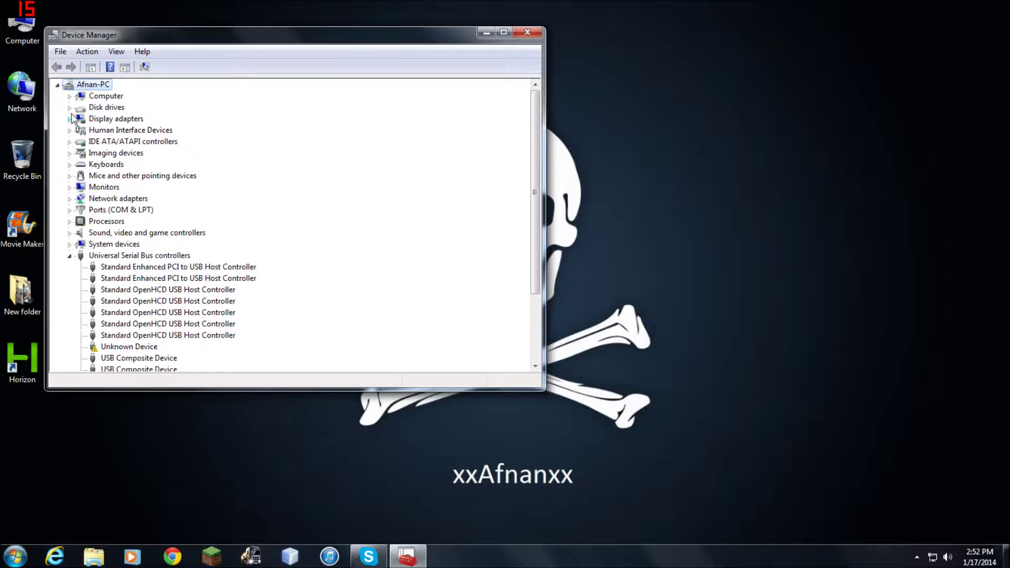
pyautogui.click(70, 108)
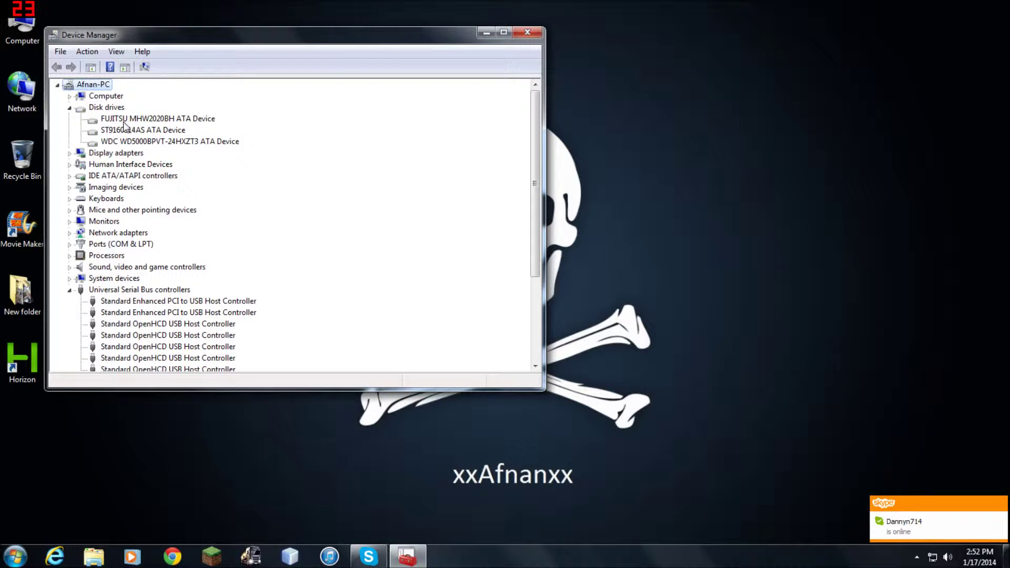
pyautogui.click(114, 123)
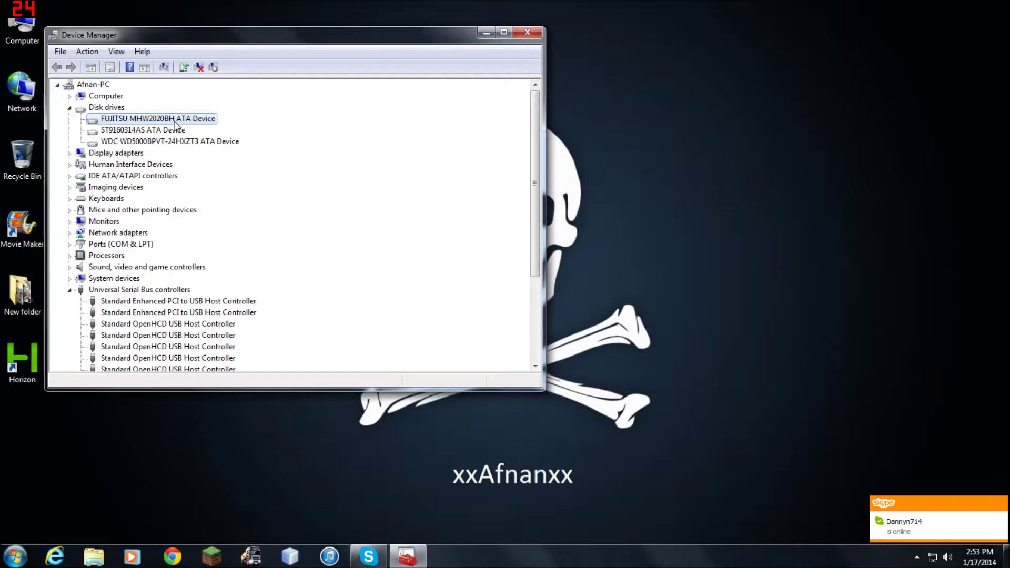
pyautogui.click(527, 33)
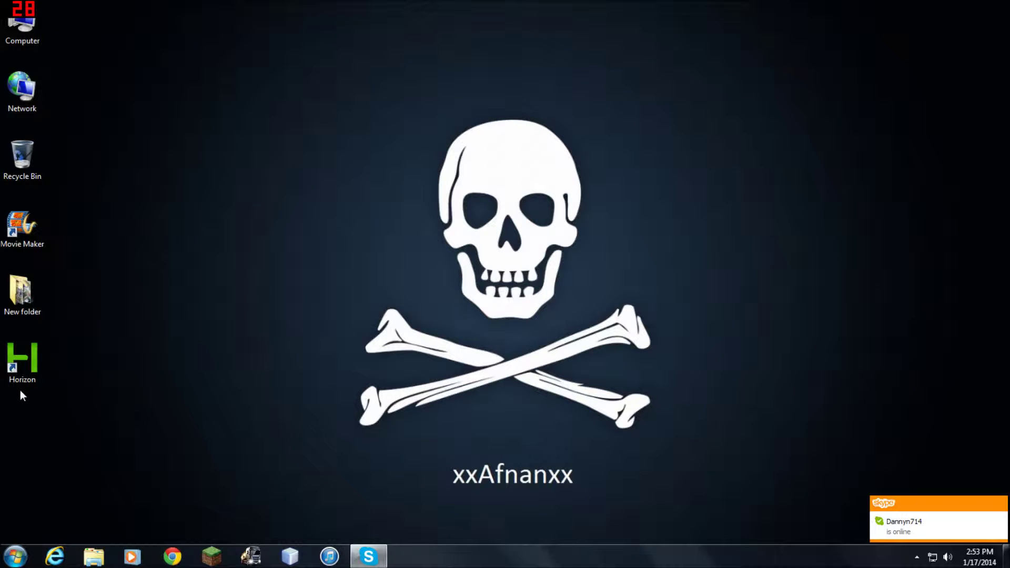
pyautogui.doubleClick(26, 357)
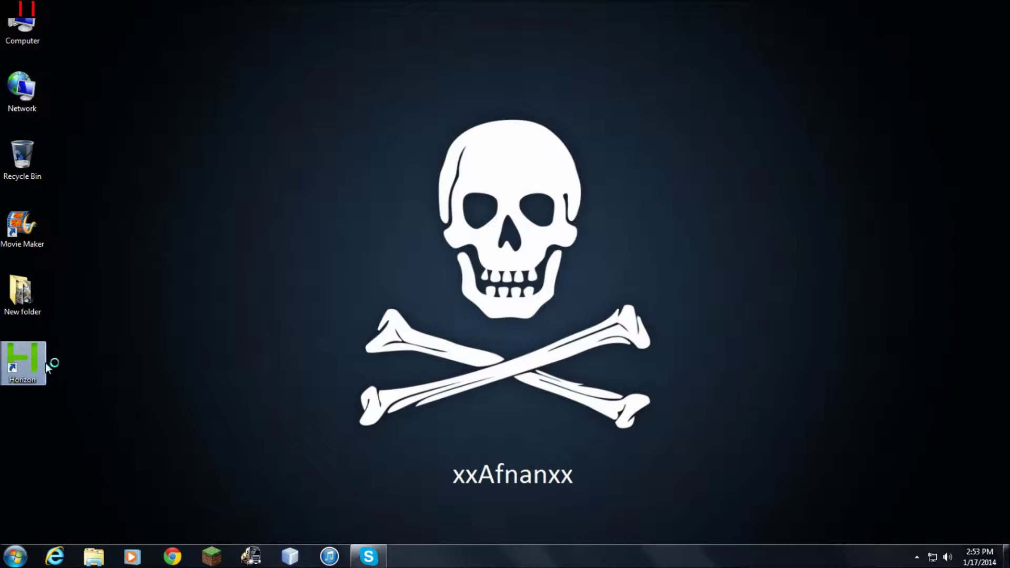
pyautogui.rightClick(8, 361)
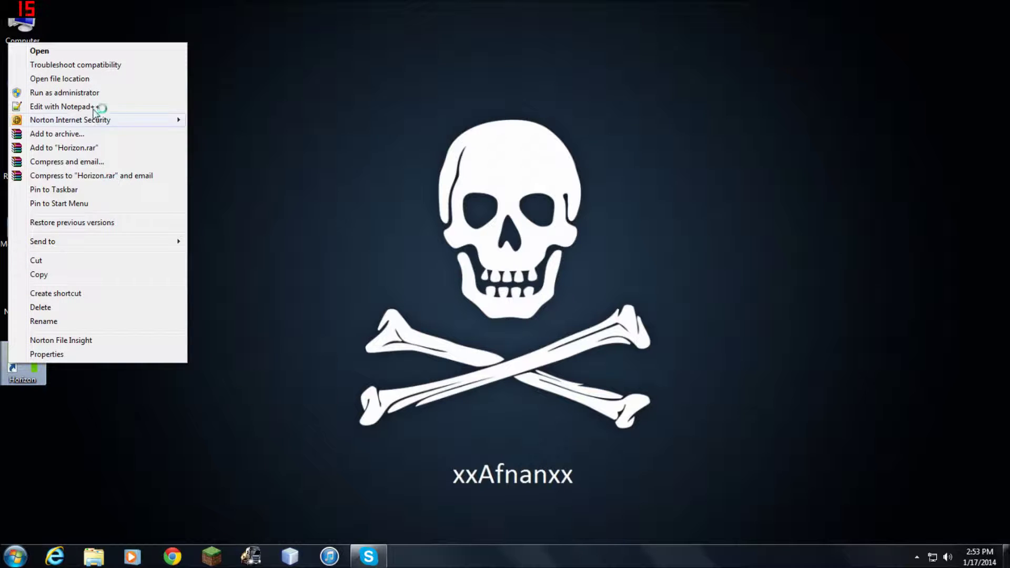
pyautogui.click(589, 341)
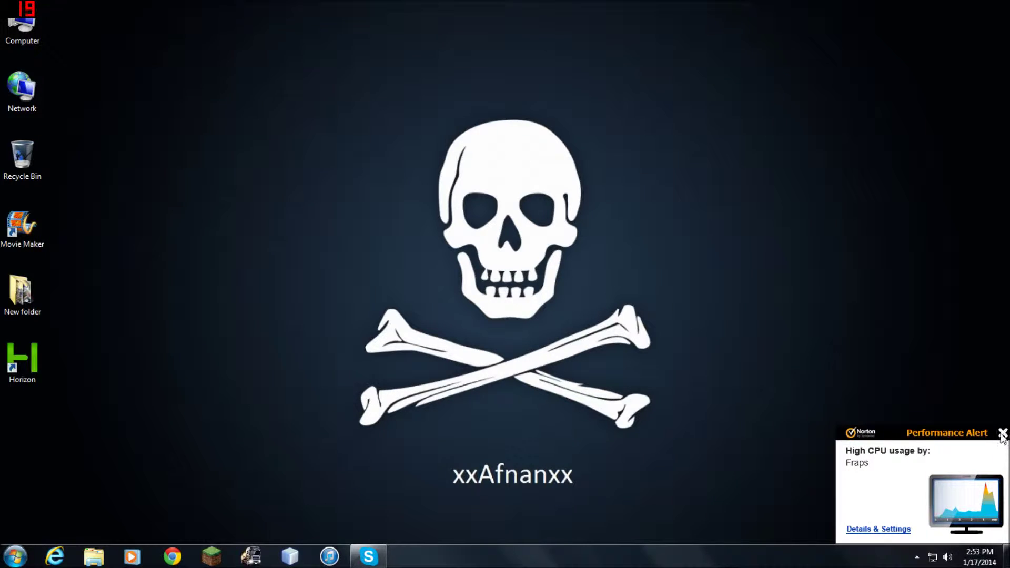
pyautogui.click(1002, 433)
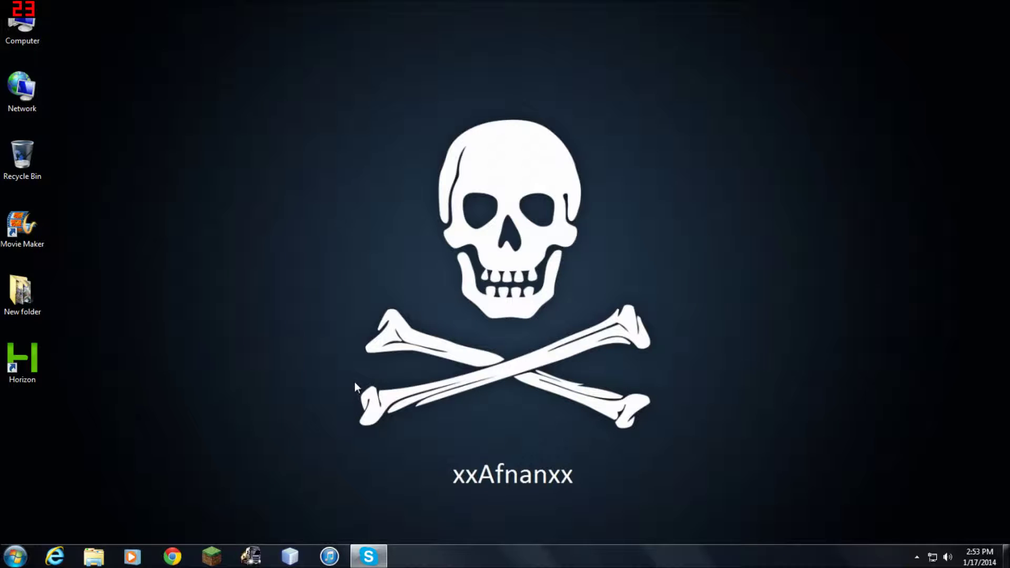
# End the running Horizon task in Task Manager and close Task Manager.
pyautogui.rightClick(465, 556)
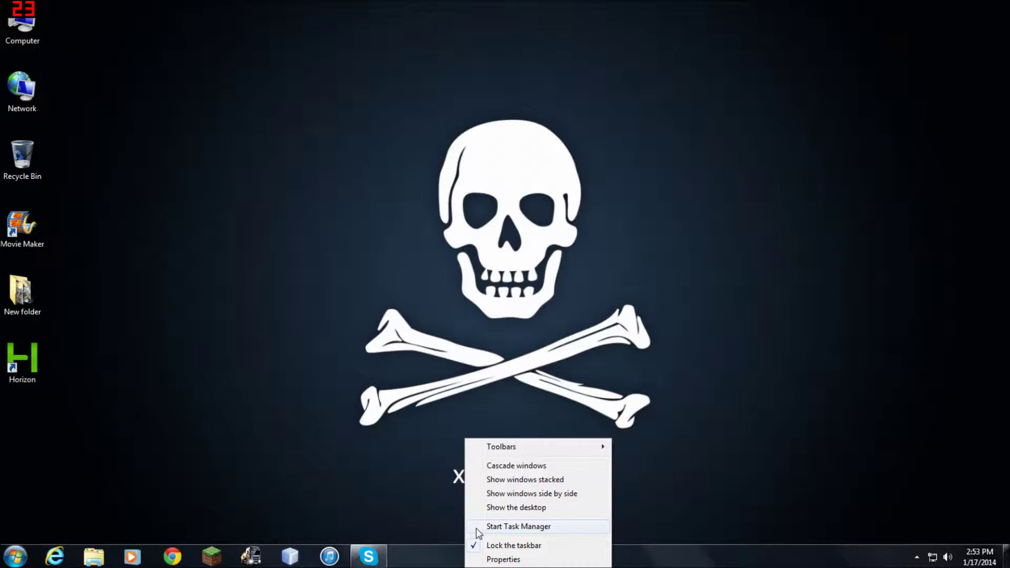
pyautogui.click(476, 528)
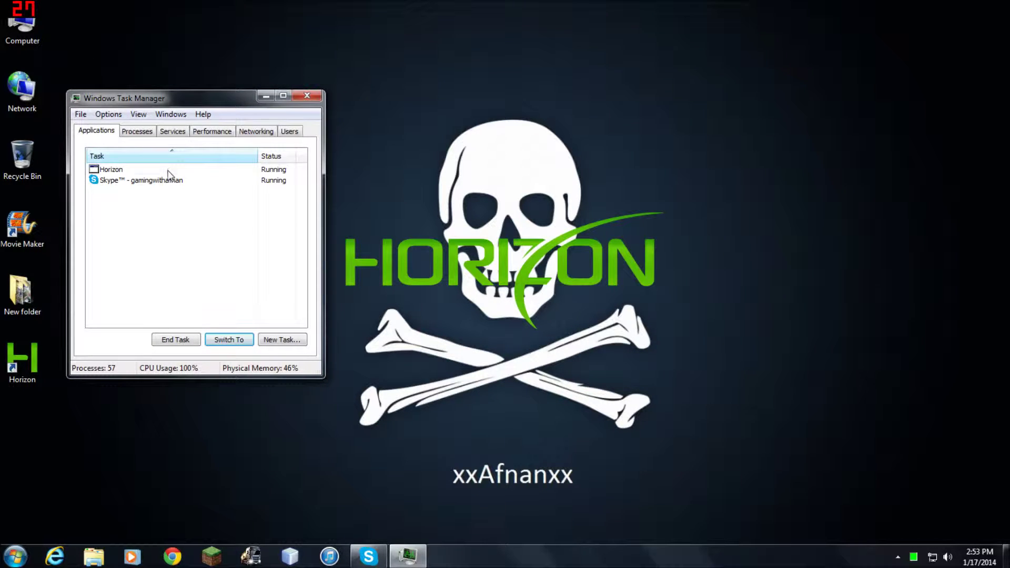
pyautogui.click(168, 170)
pyautogui.click(179, 339)
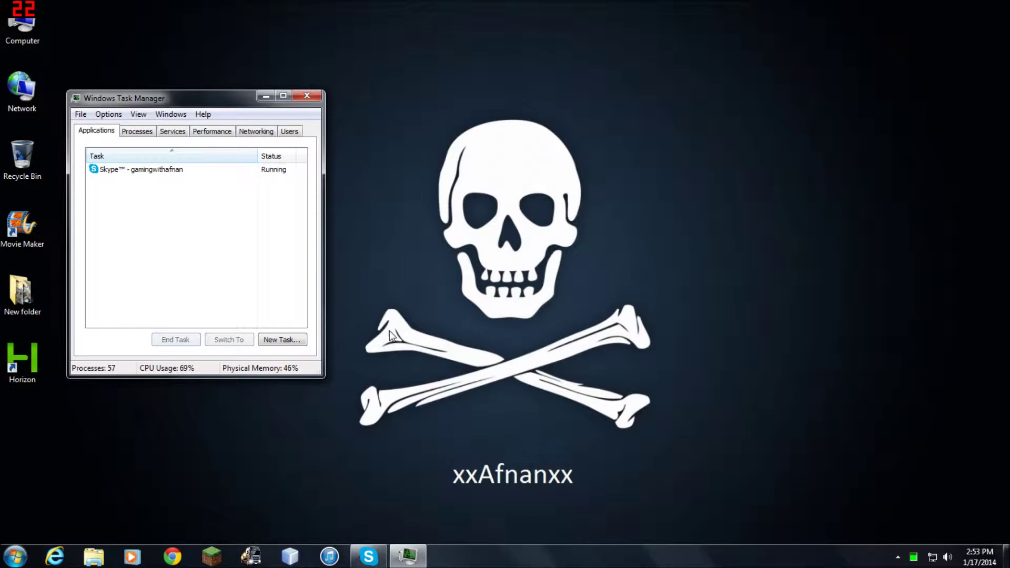
pyautogui.click(306, 95)
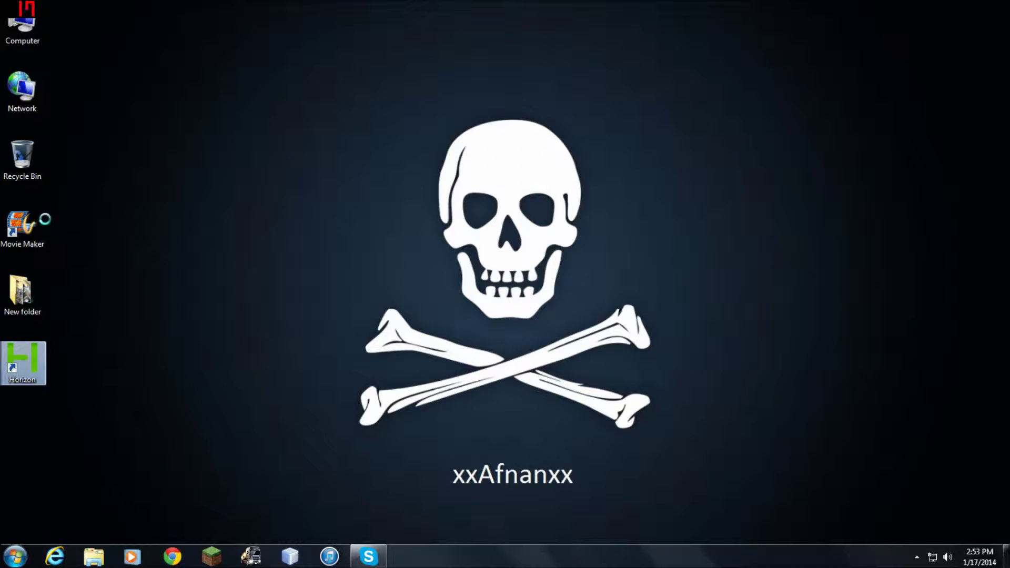
# Run Horizon as administrator from its desktop shortcut and open its Device Explorer.
pyautogui.rightClick(23, 360)
pyautogui.click(80, 90)
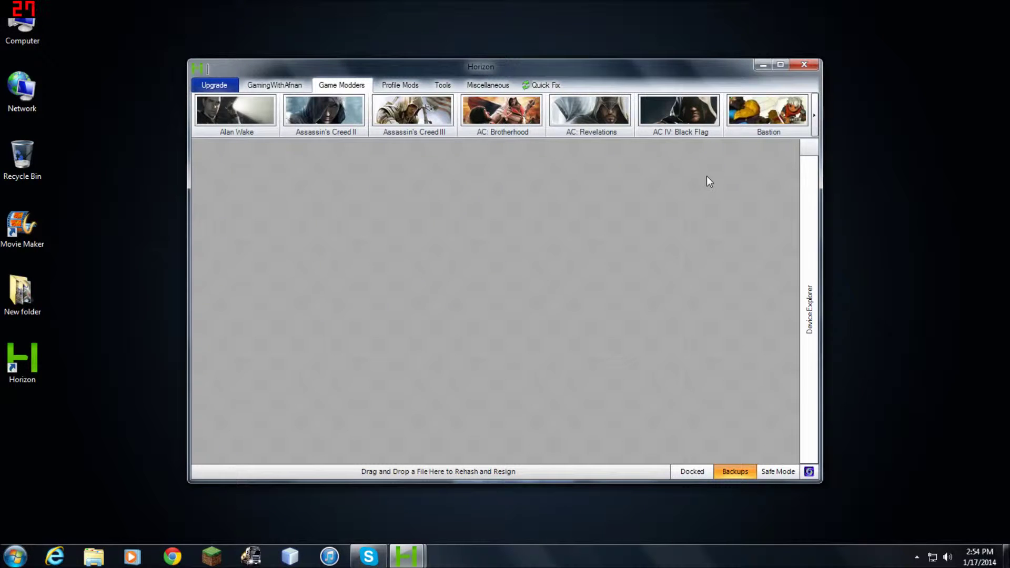
pyautogui.click(809, 253)
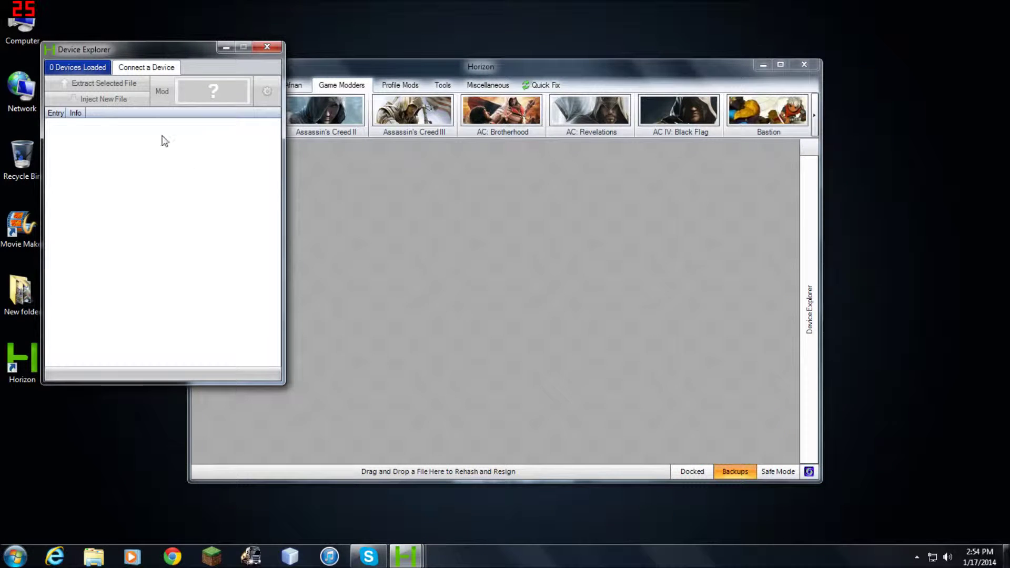
# Check the Device Explorer for loaded devices, dismissing the User Account Control notice each time.
pyautogui.click(78, 67)
pyautogui.click(511, 298)
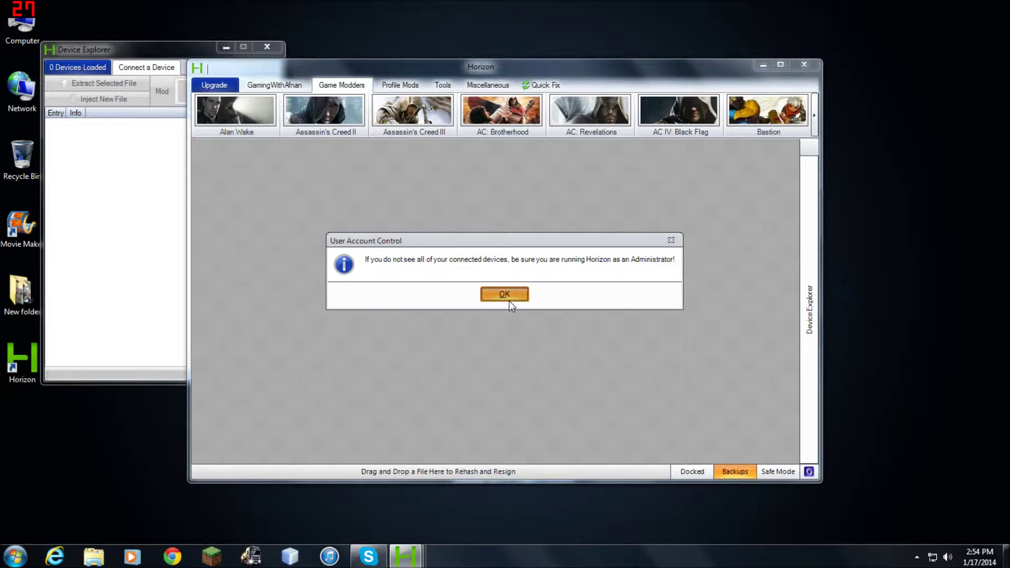
pyautogui.click(75, 69)
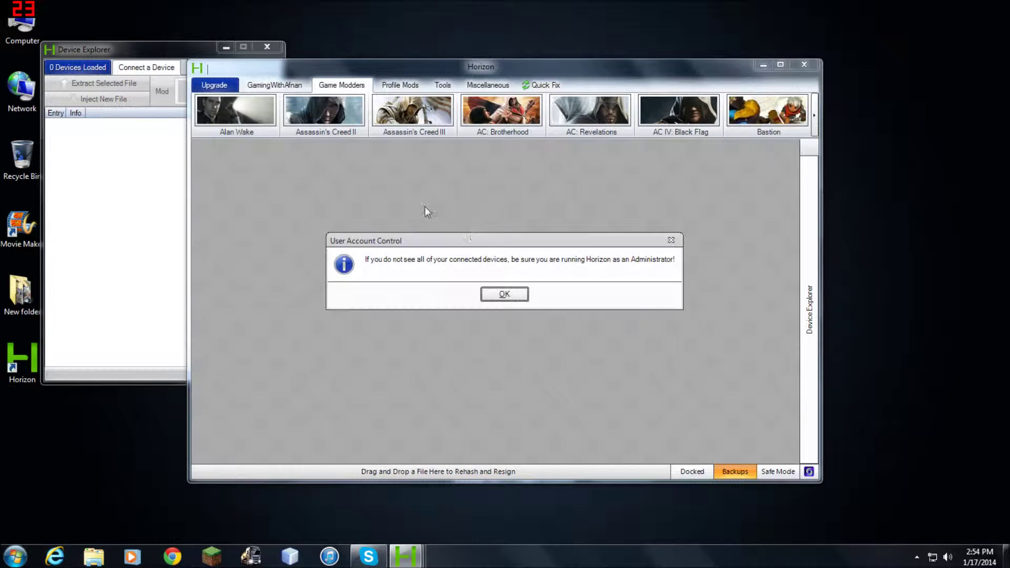
pyautogui.click(506, 298)
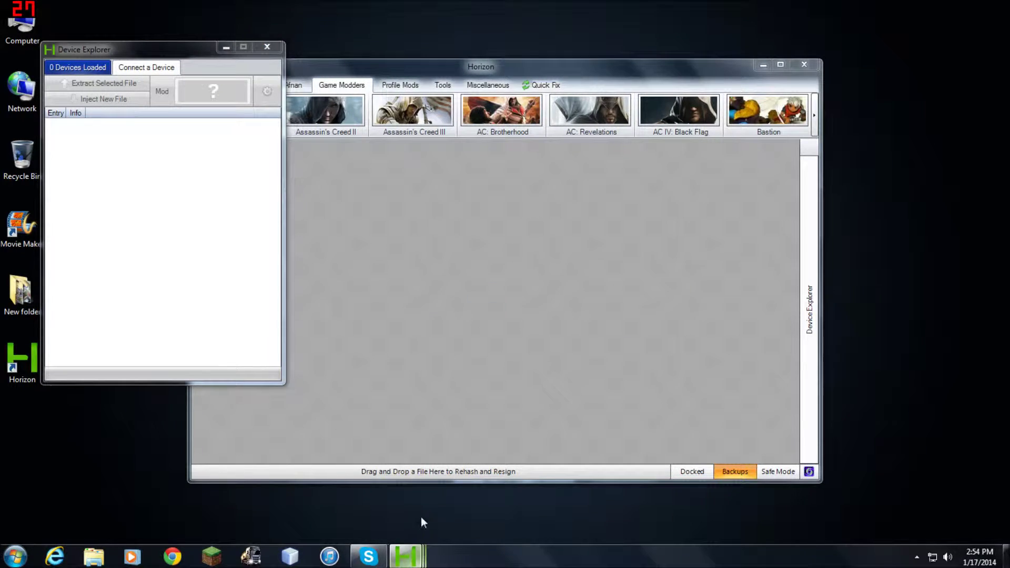
# Close and reopen the Device Explorer, and dock it inside the main Horizon window.
pyautogui.moveTo(415, 558)
pyautogui.click(437, 513)
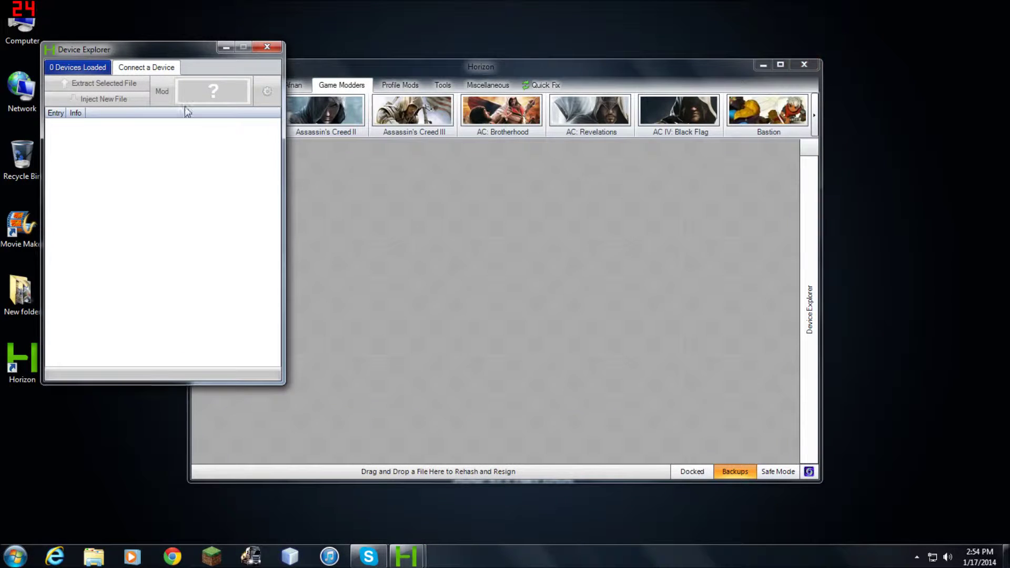
pyautogui.click(266, 47)
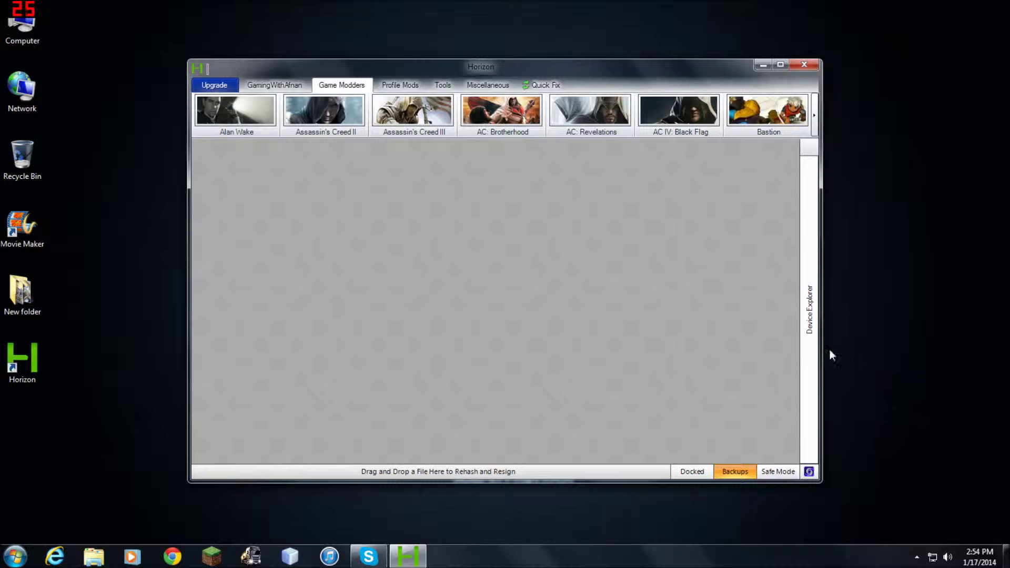
pyautogui.click(808, 336)
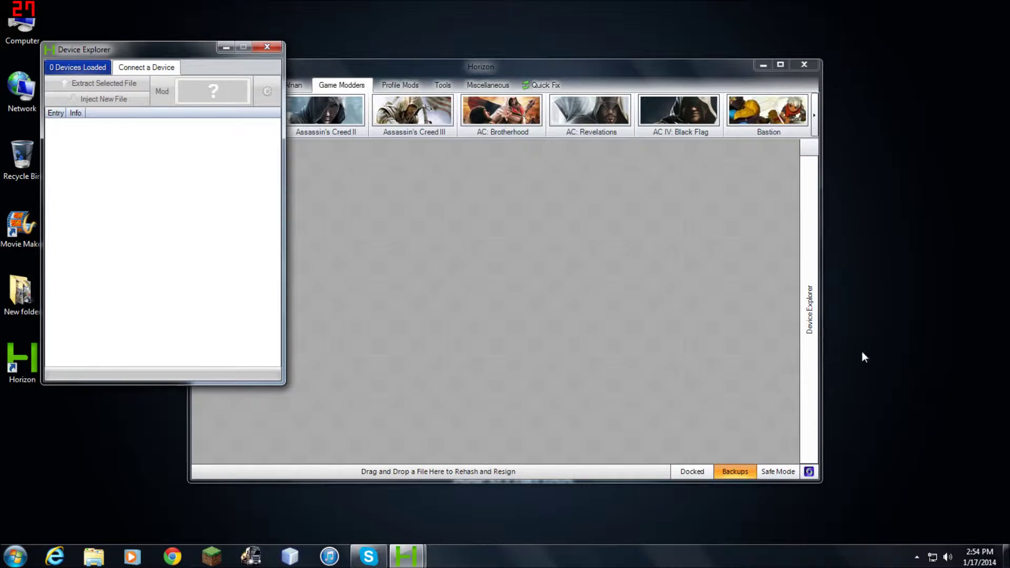
pyautogui.click(699, 473)
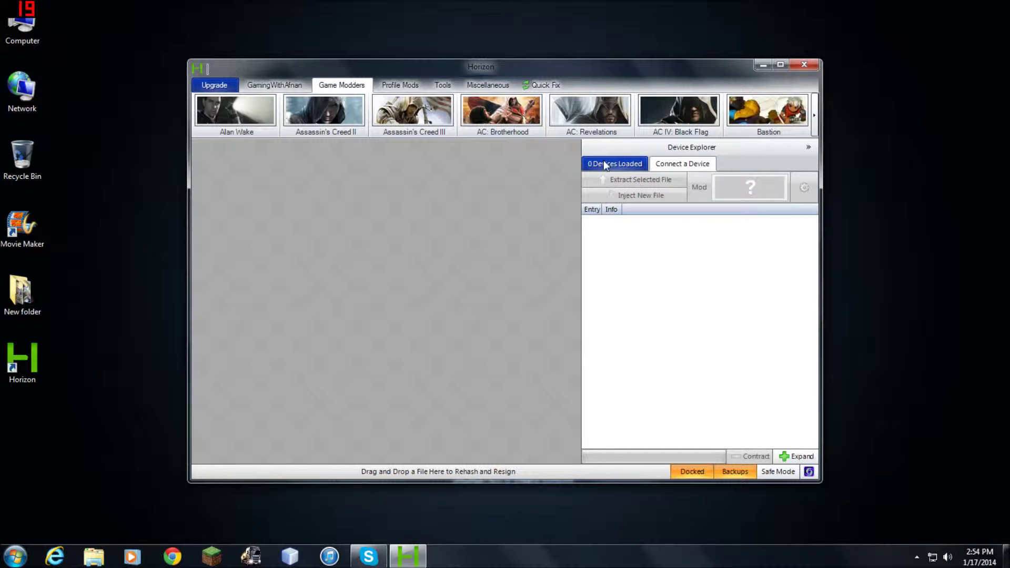
# Close Horizon and restart it as administrator from its desktop shortcut.
pyautogui.click(798, 64)
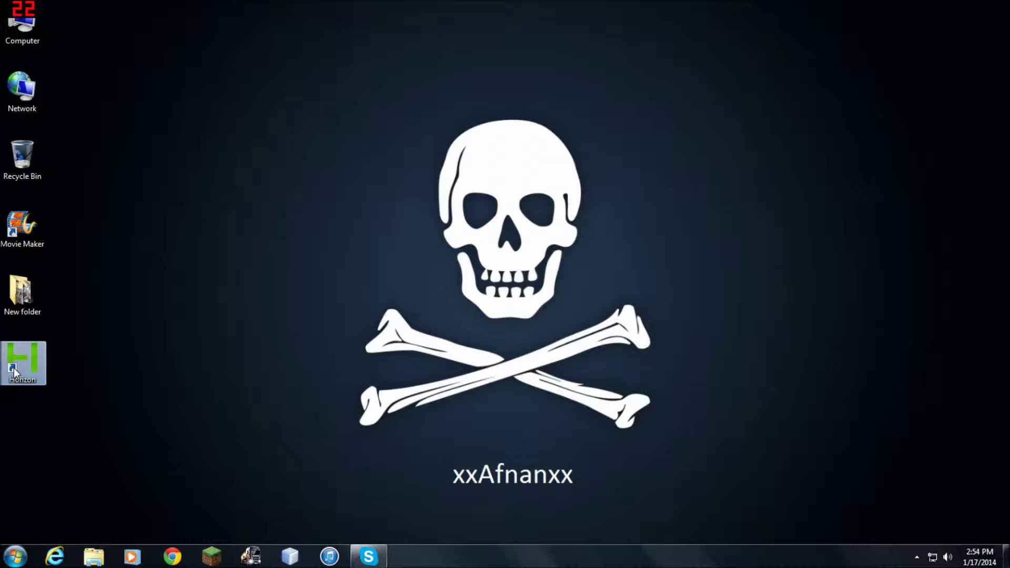
pyautogui.rightClick(14, 367)
pyautogui.click(70, 98)
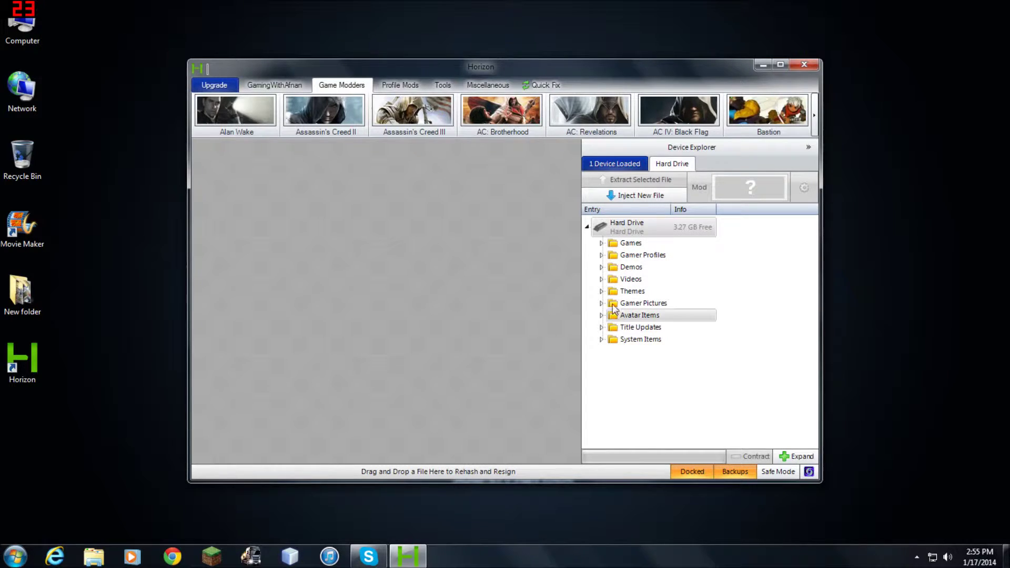
# Examine the Gamer Profiles folder on the hard drive and select its first profile, and collapse the folder.
pyautogui.click(604, 257)
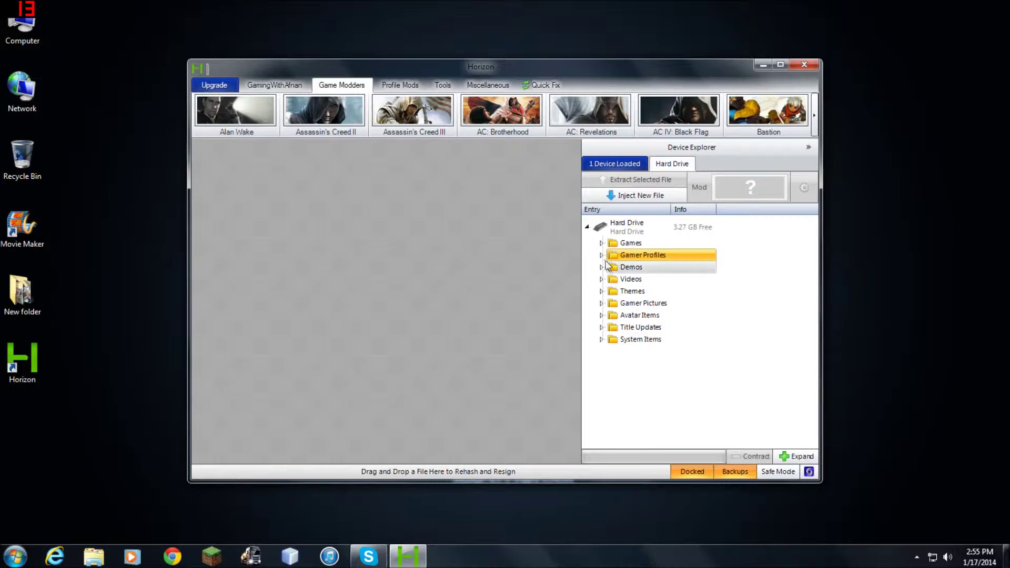
pyautogui.click(601, 255)
pyautogui.click(669, 275)
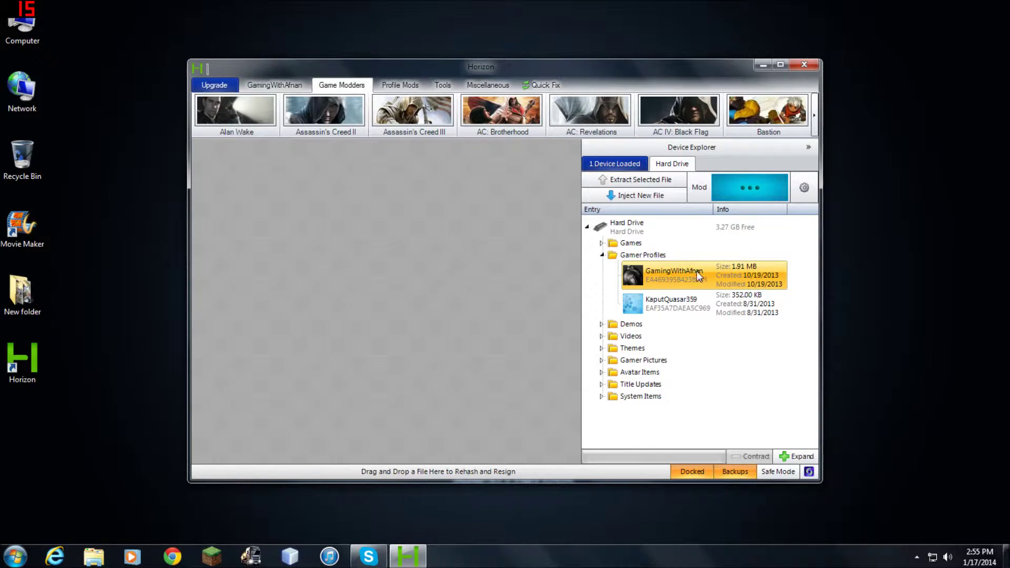
pyautogui.click(601, 255)
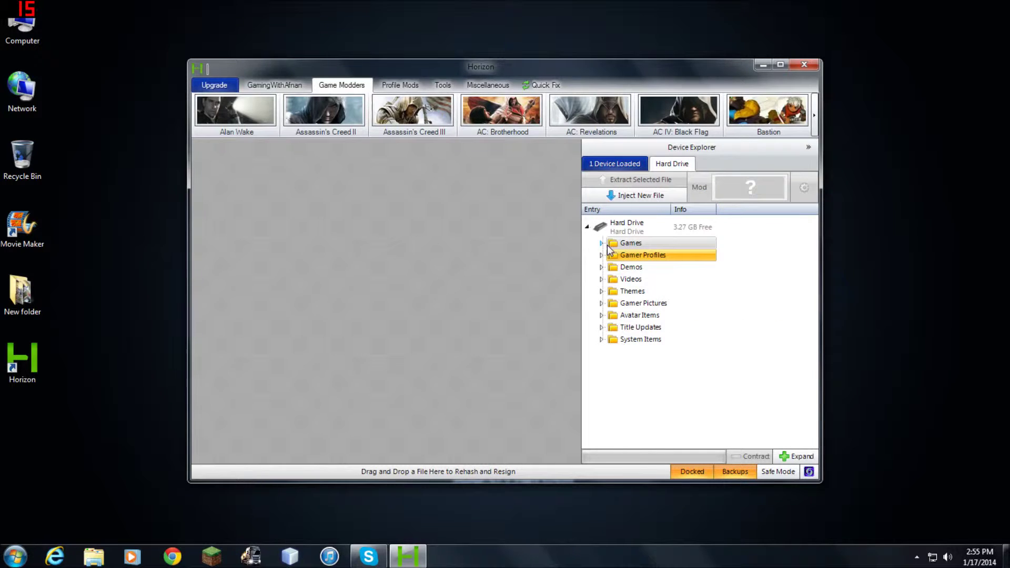
# Open the Grand Theft Auto V autosave "The Third Way (57.1%)" from the hard drive's Games folder in its game modder.
pyautogui.doubleClick(619, 246)
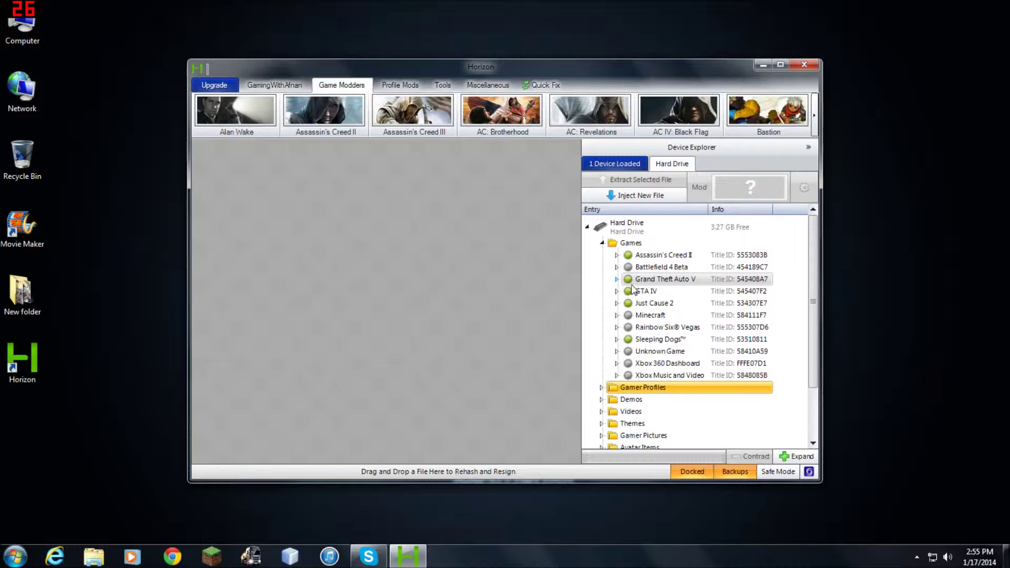
pyautogui.doubleClick(646, 287)
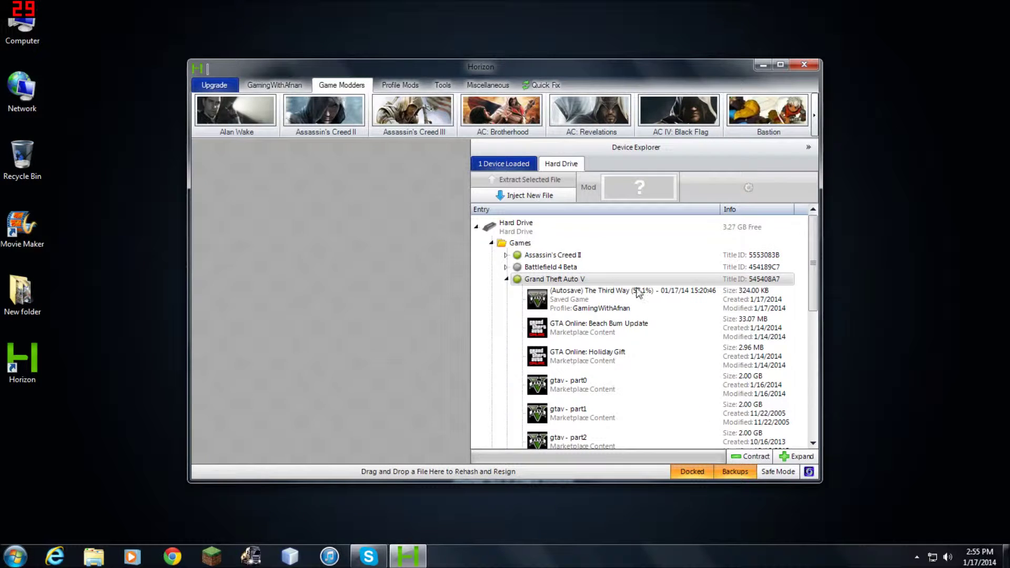
pyautogui.click(581, 303)
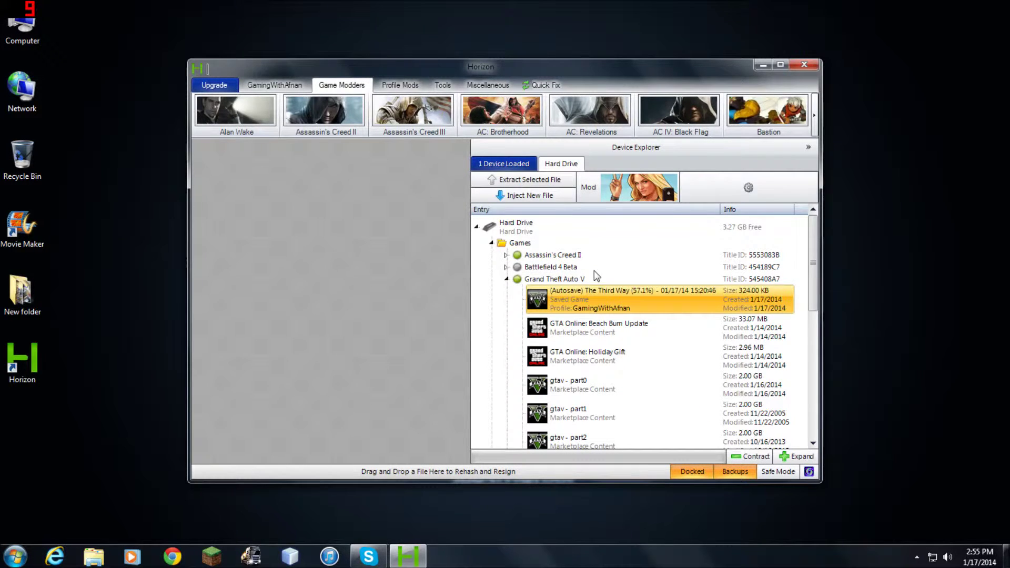
pyautogui.click(610, 191)
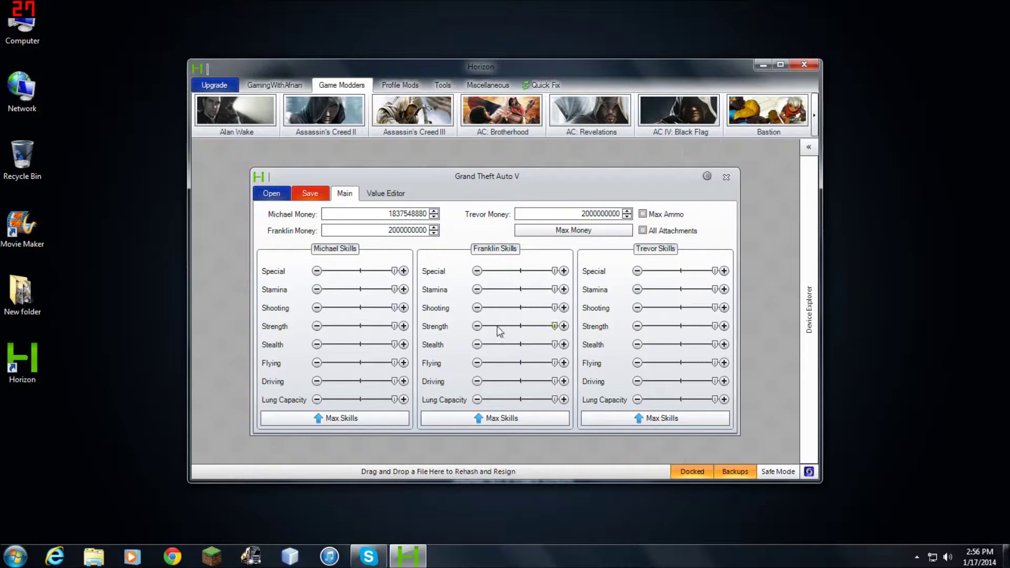
pyautogui.click(649, 216)
pyautogui.click(650, 231)
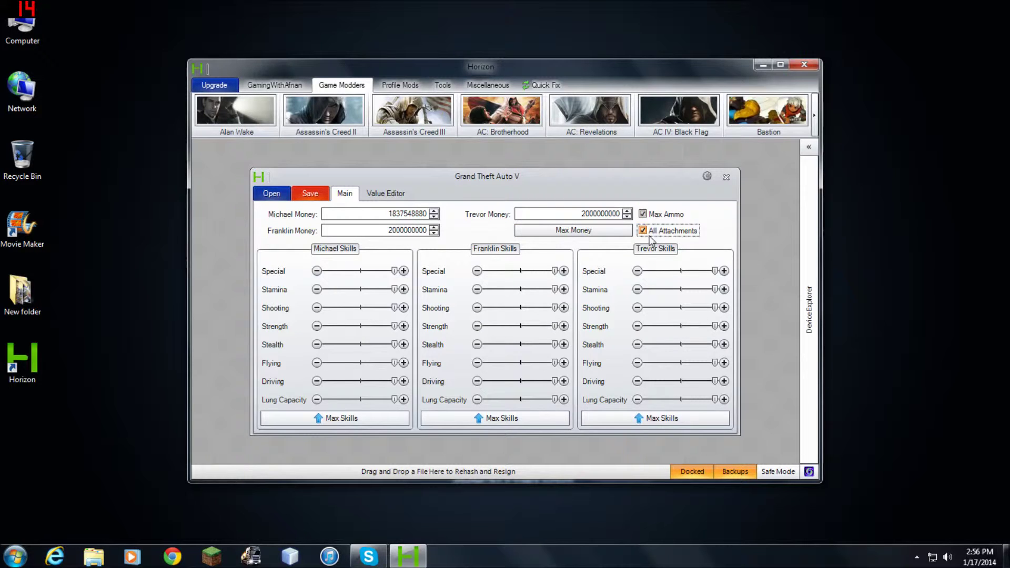
pyautogui.click(342, 419)
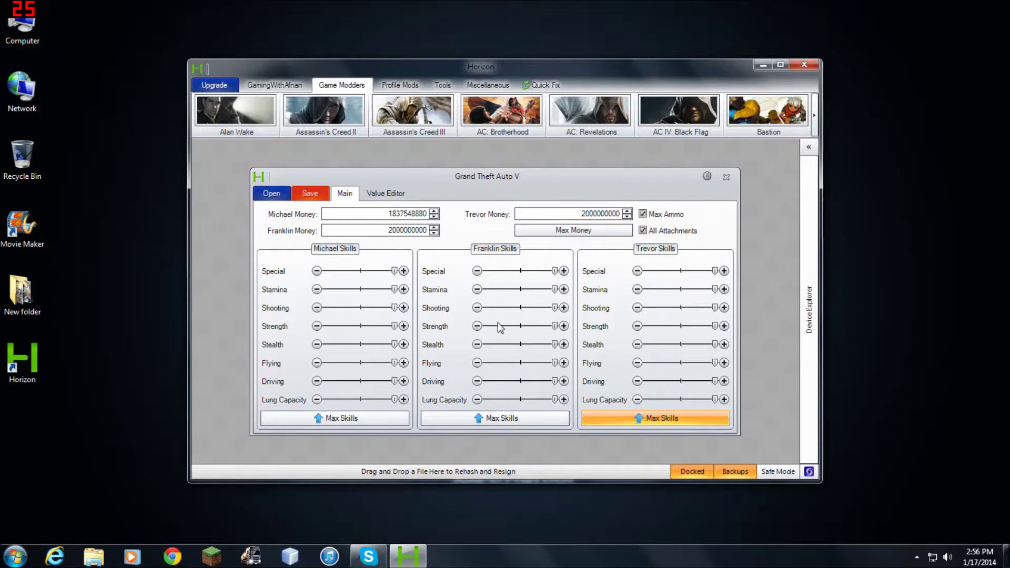
pyautogui.click(434, 211)
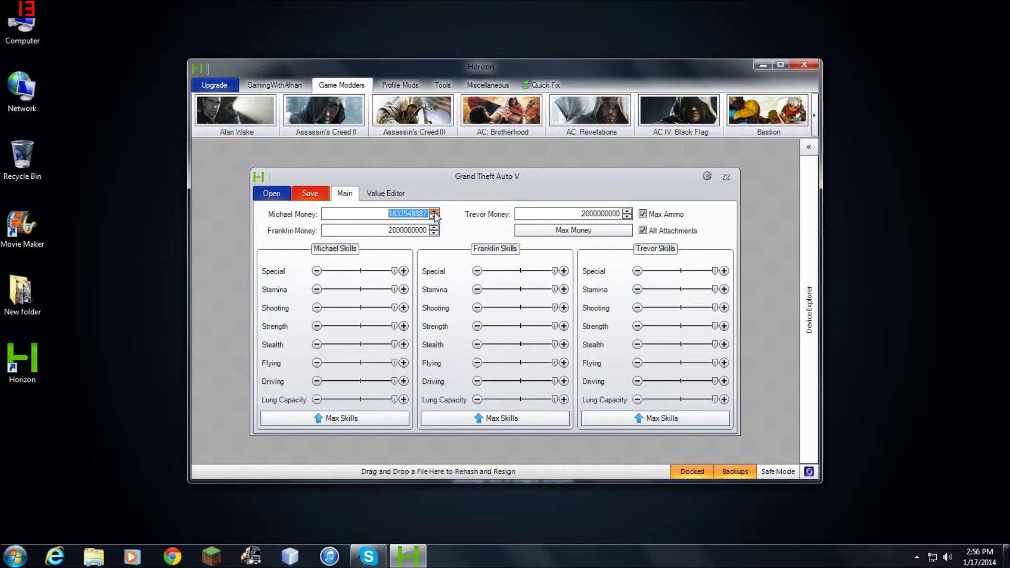
pyautogui.click(546, 232)
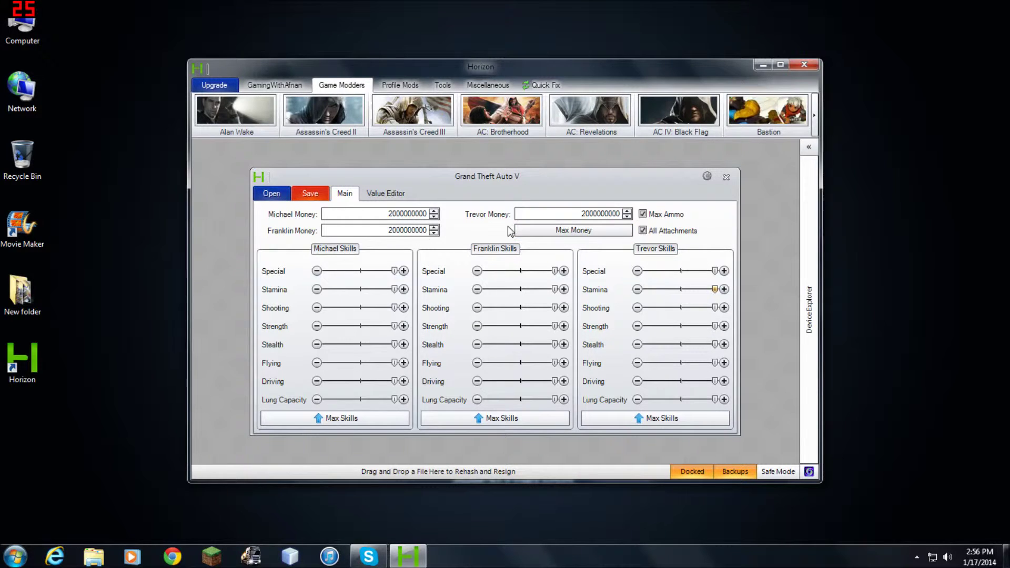
# Look through the save's entries in the Value Editor, such as _AutoLoginEnabled and _InvertedAim, and return to the main settings.
pyautogui.click(373, 193)
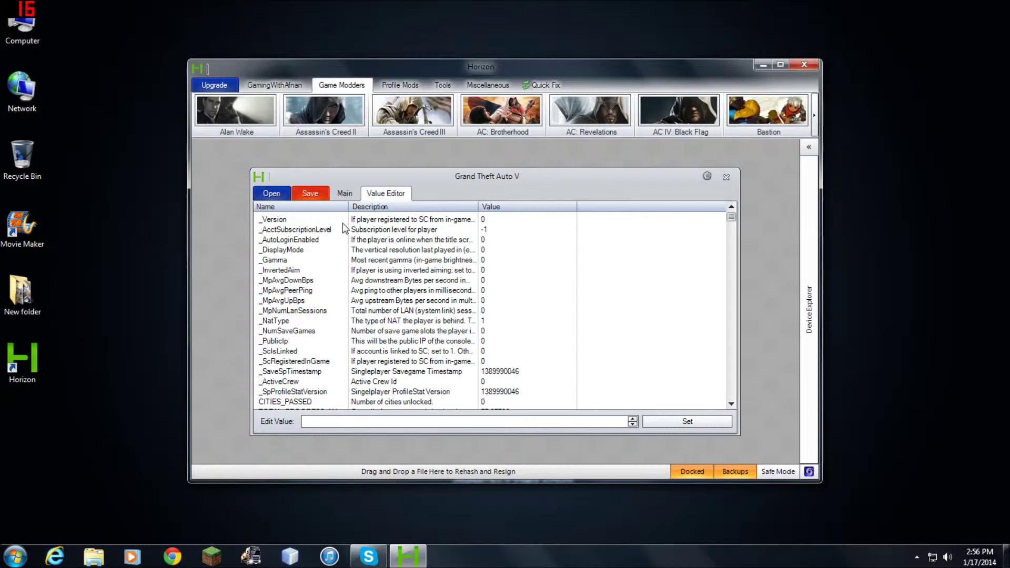
pyautogui.click(321, 240)
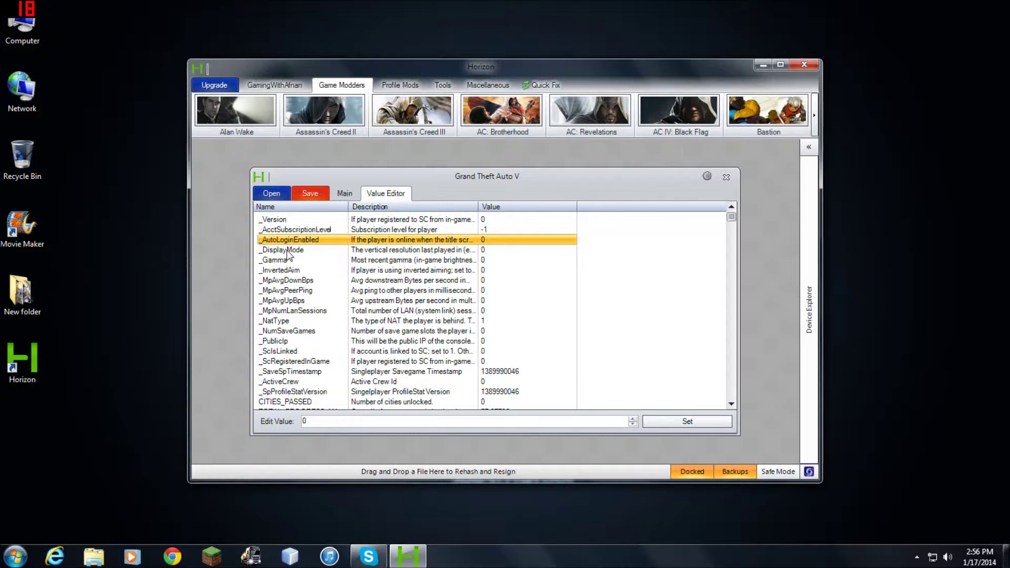
pyautogui.click(332, 250)
pyautogui.click(322, 261)
pyautogui.click(308, 270)
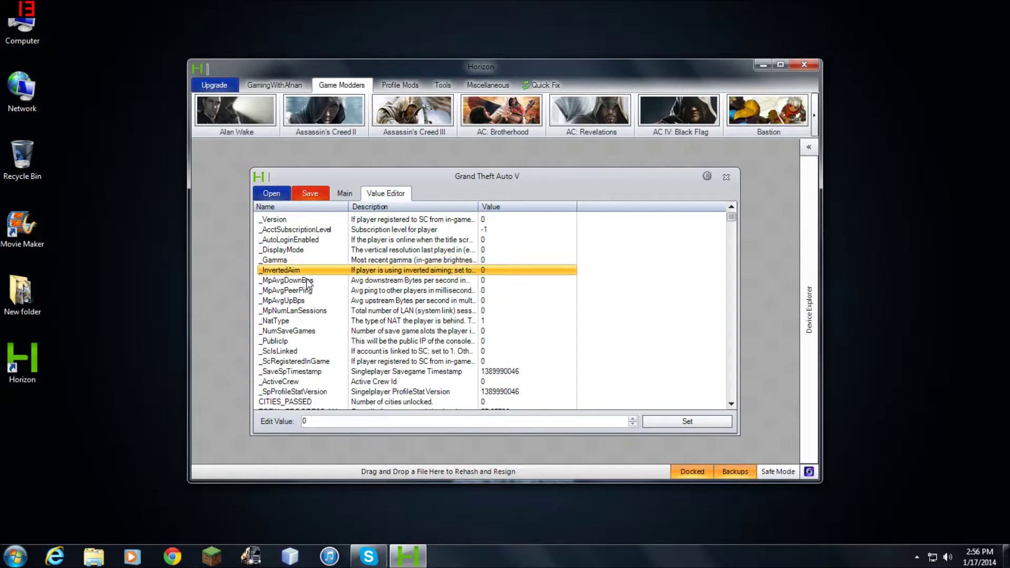
pyautogui.click(289, 361)
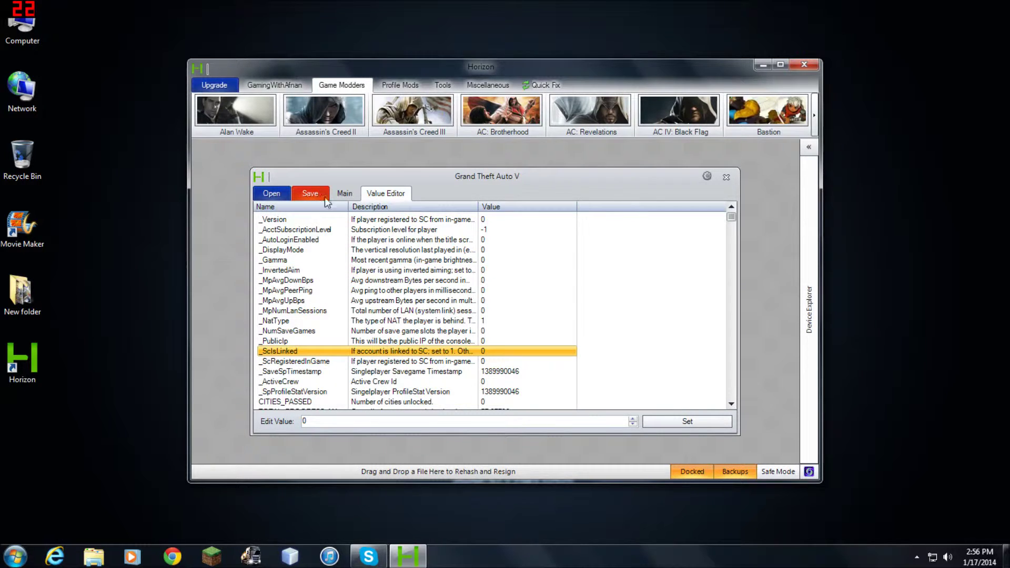
pyautogui.click(345, 194)
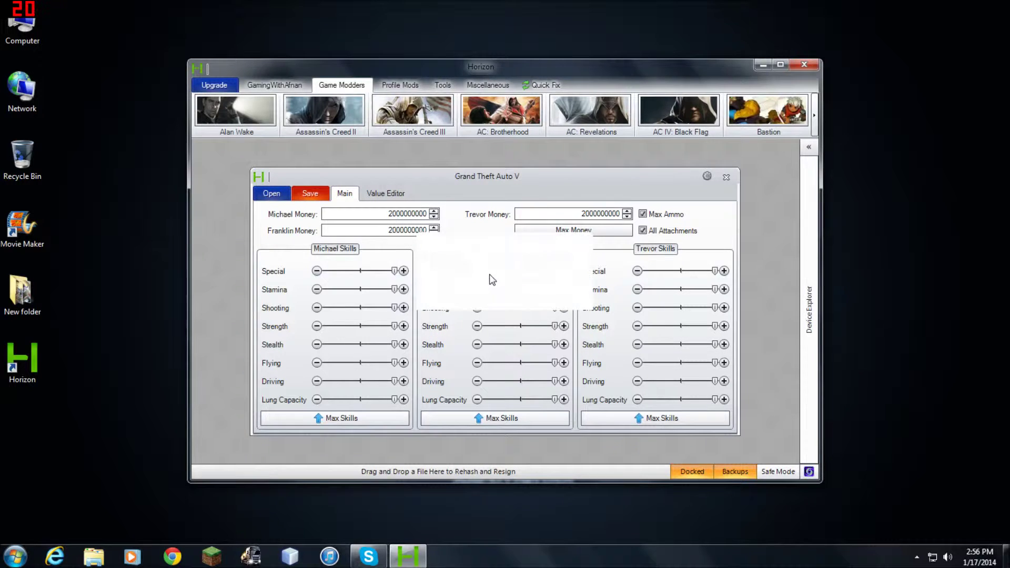
# Save the modded Grand Theft Auto V file, close its editor and collapse the game's entry in the Device Explorer.
pyautogui.hotkey('ctrl', 's')
pyautogui.click(503, 295)
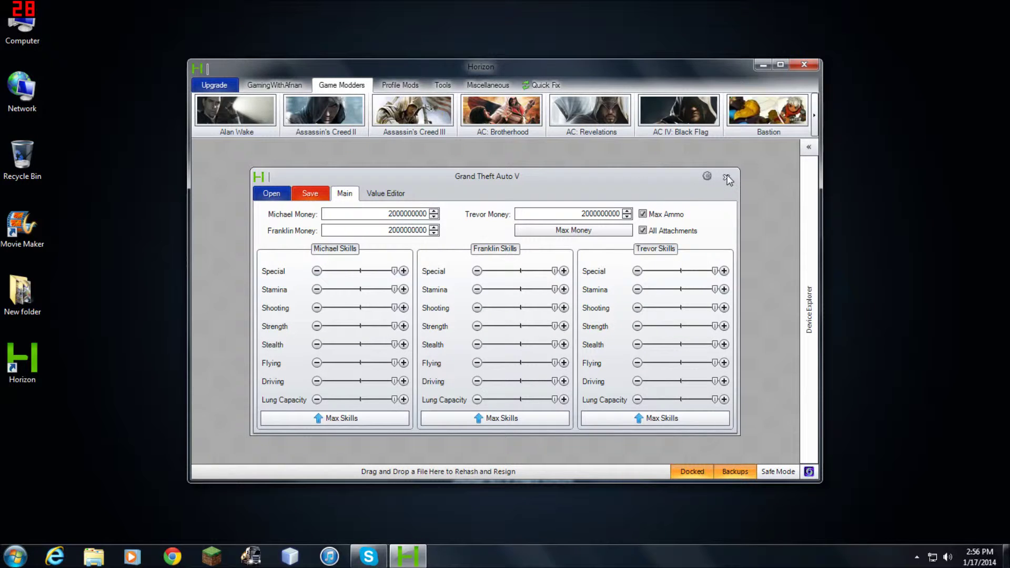
pyautogui.moveTo(809, 221)
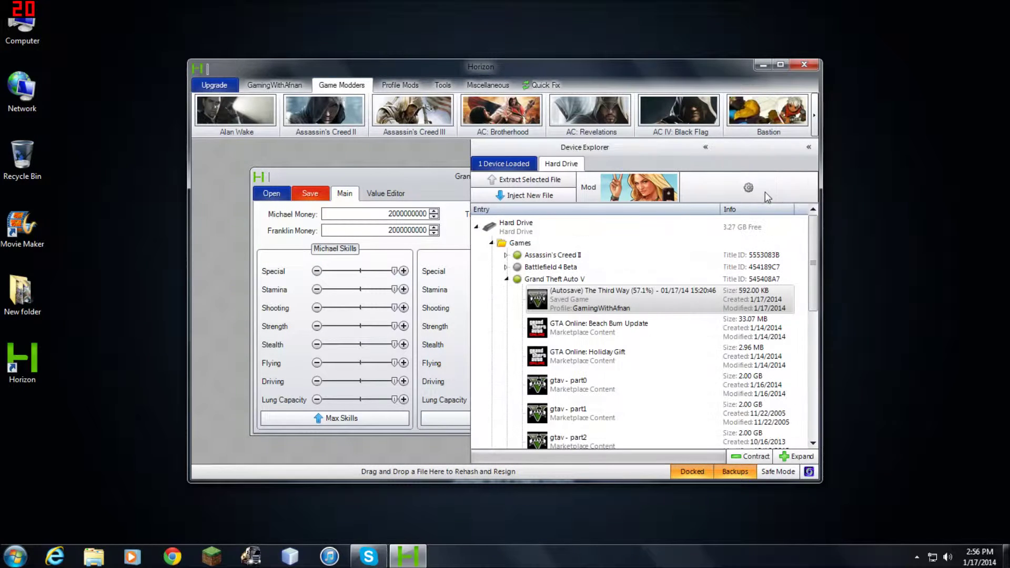
pyautogui.click(507, 279)
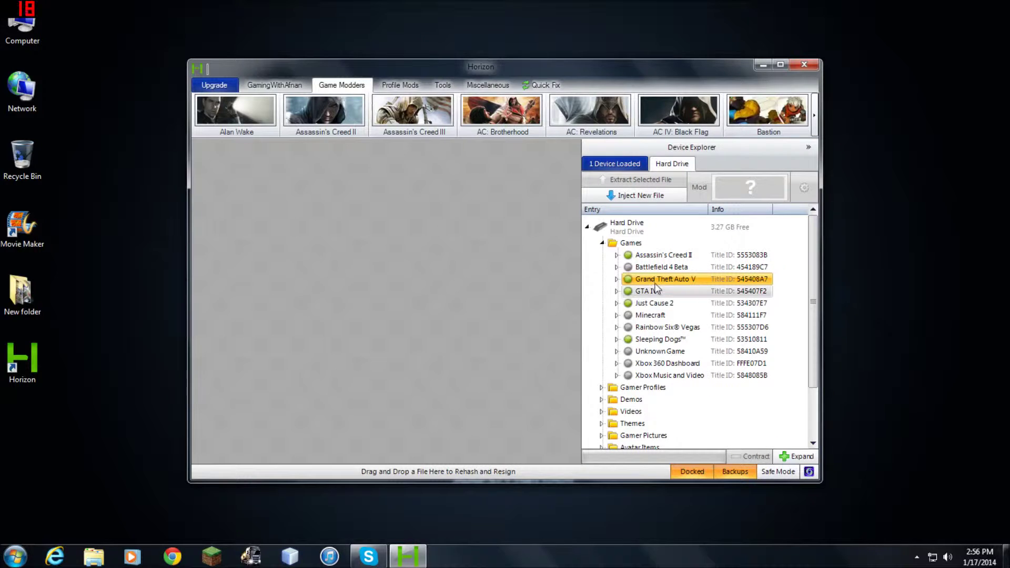
pyautogui.click(633, 315)
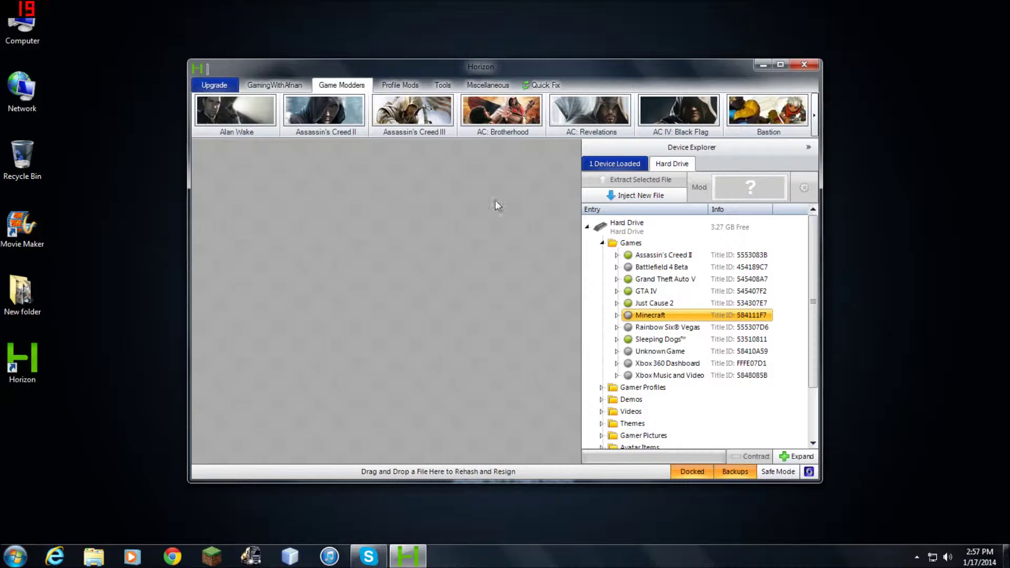
# Collapse the hard drive's contents and rename the device to the owner's first name.
pyautogui.click(587, 227)
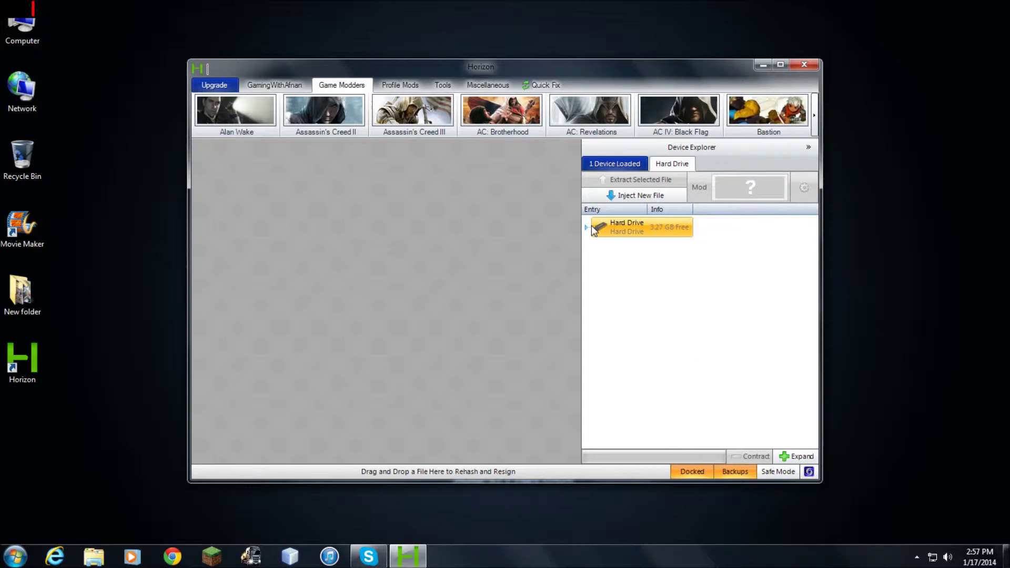
pyautogui.rightClick(644, 228)
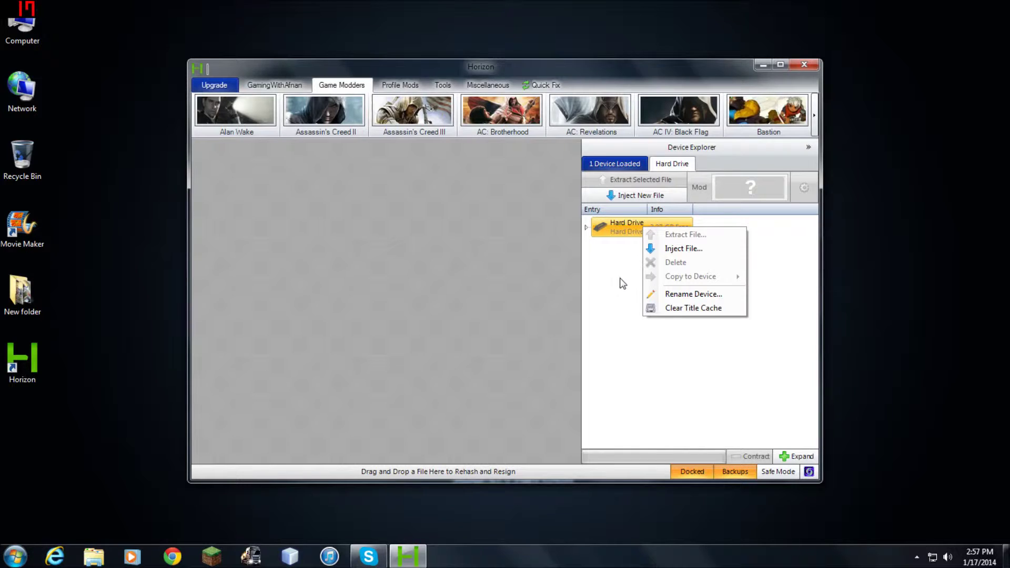
pyautogui.click(666, 294)
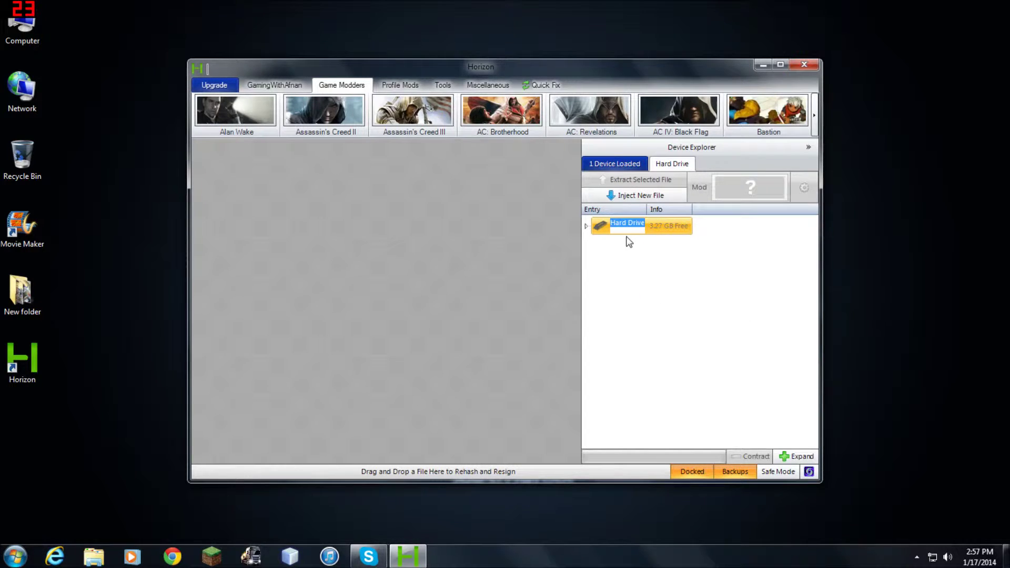
pyautogui.write('Adf')
pyautogui.press('Return')
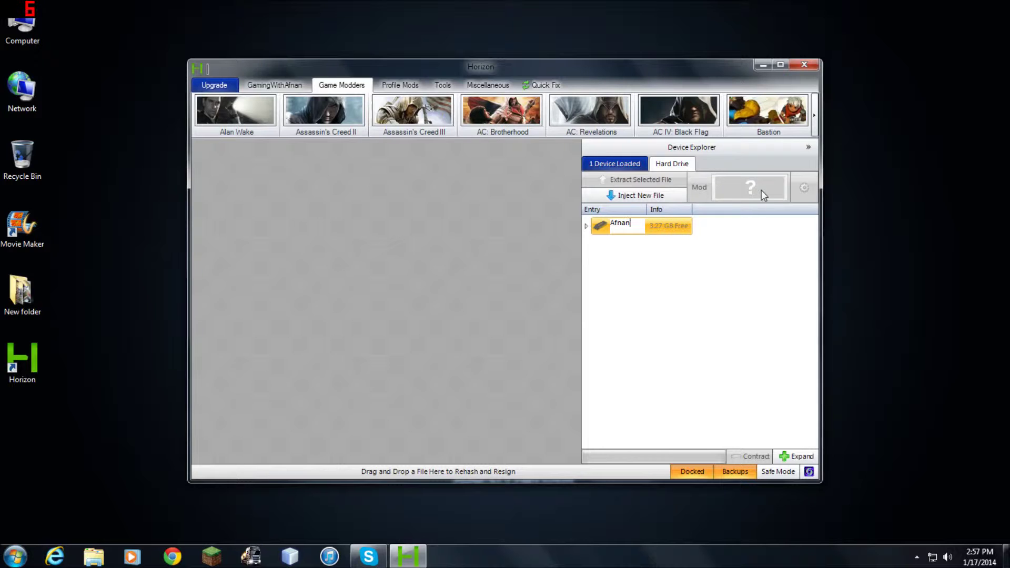